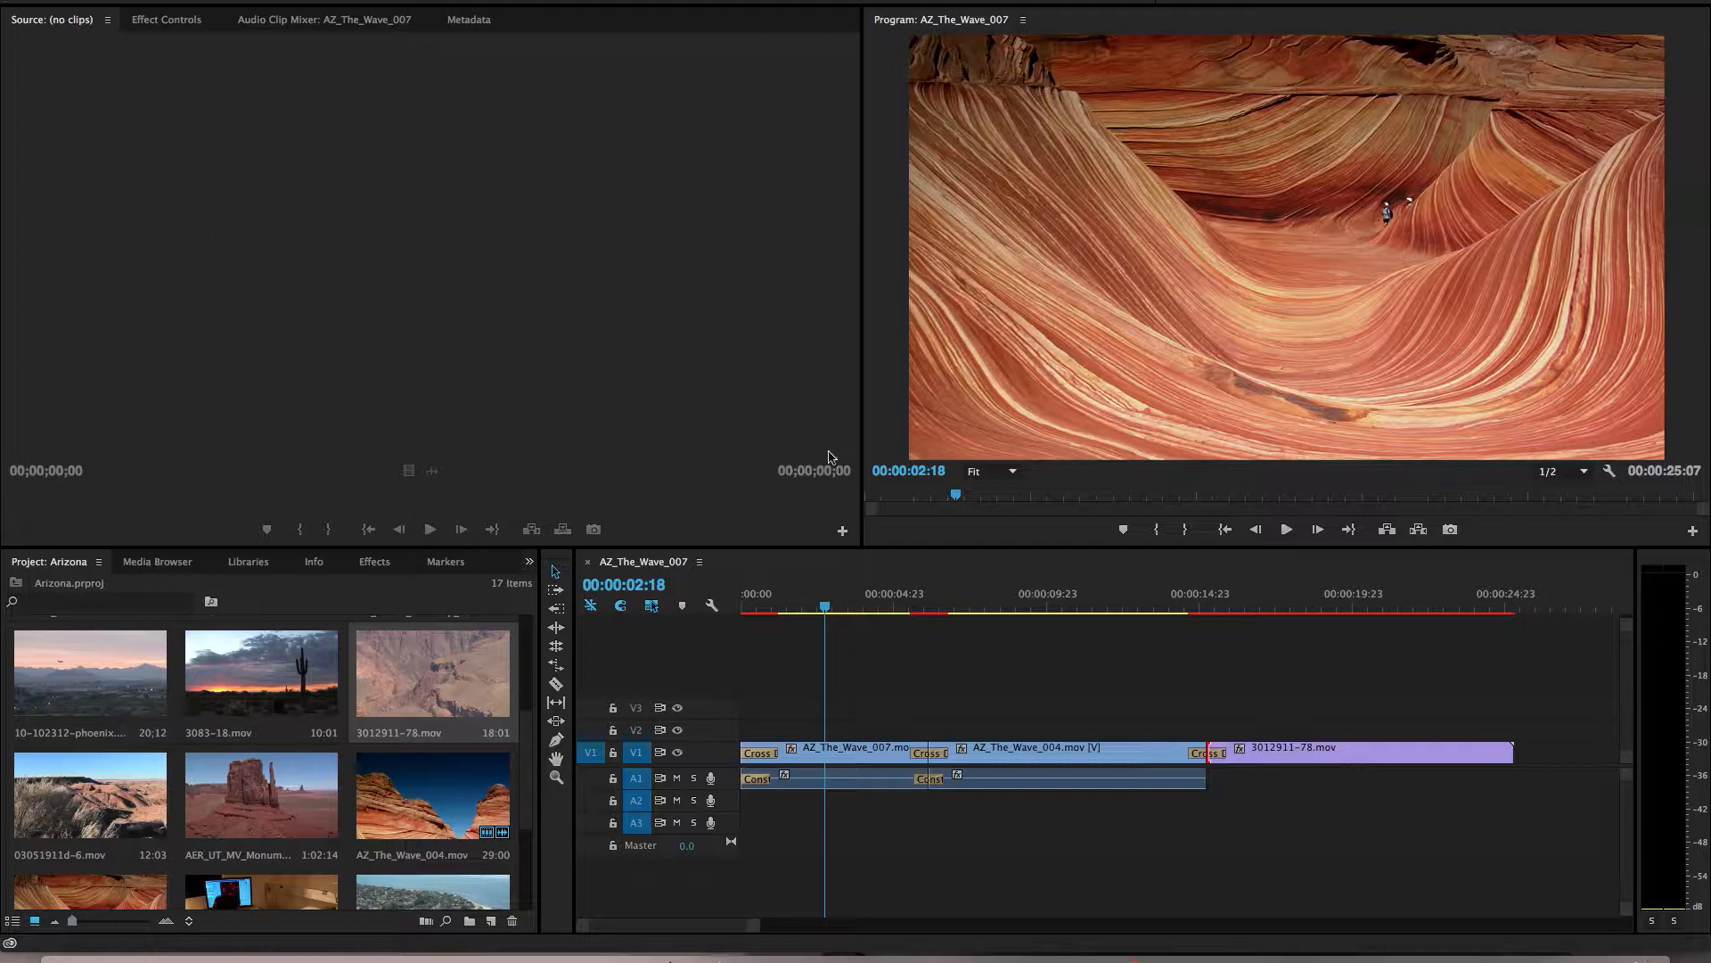
Create a default crawl title named "Crawl" over the frame at 00:00:02:07
{"action": "left_click", "coordinate": [862, 615]}
{"action": "left_click_drag", "start_coordinate": [862, 615], "coordinate": [810, 624]}
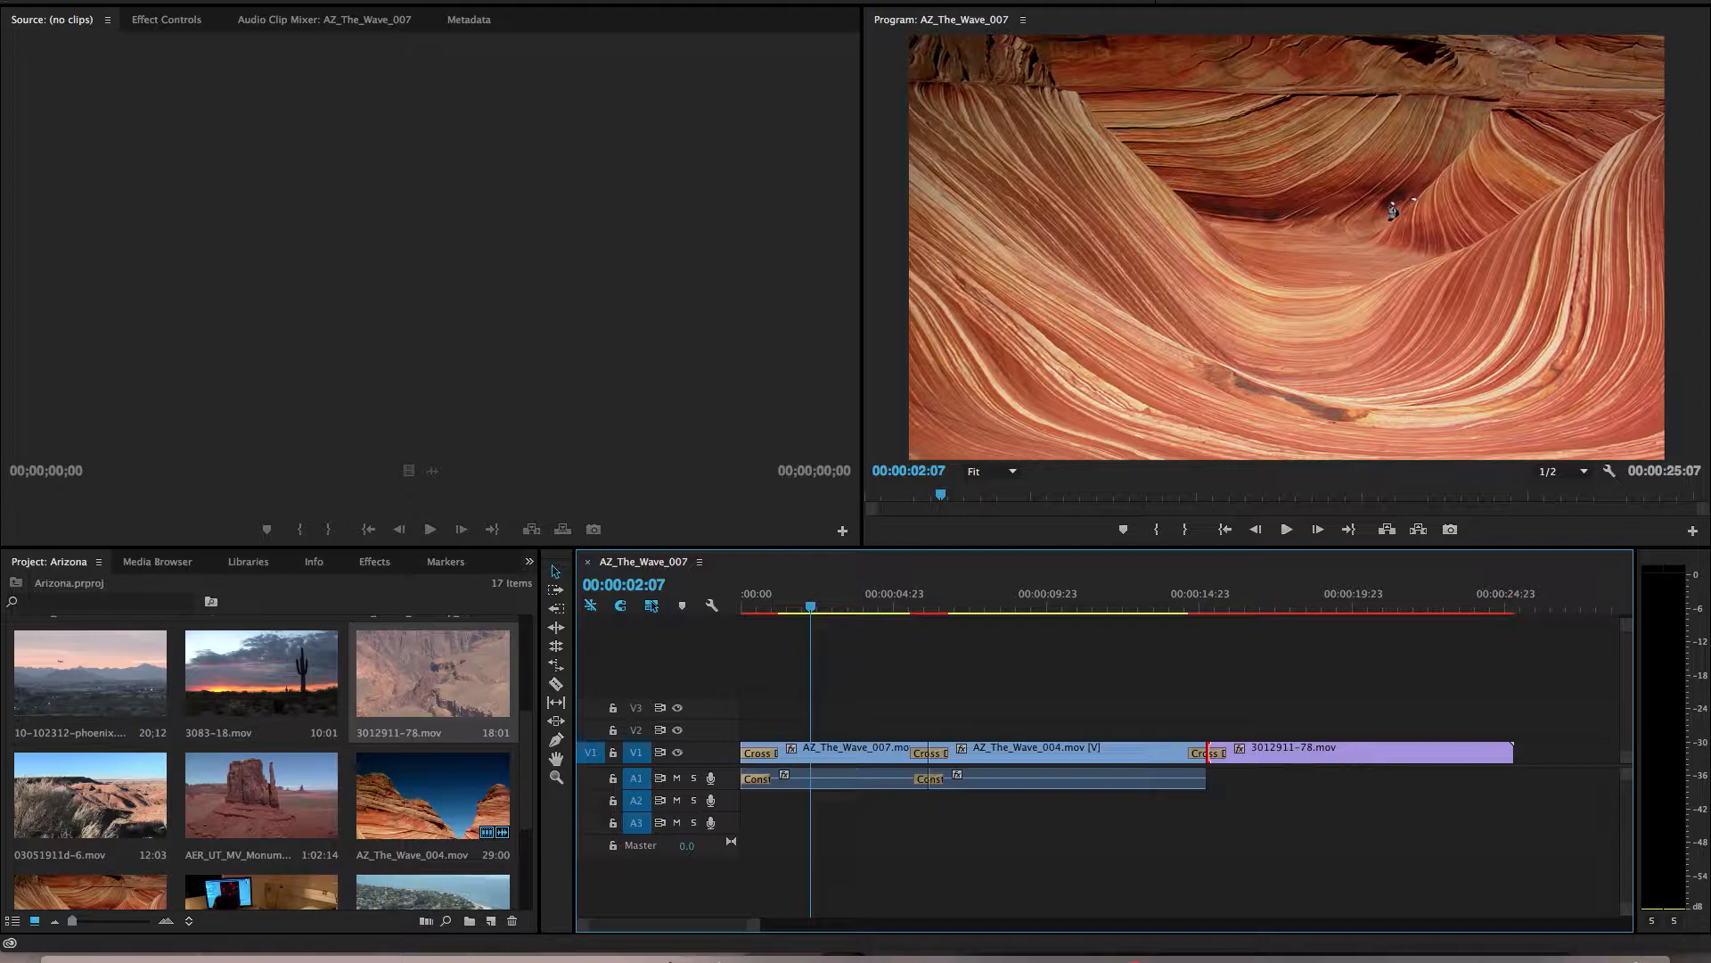
{"action": "left_click", "coordinate": [174, 0]}
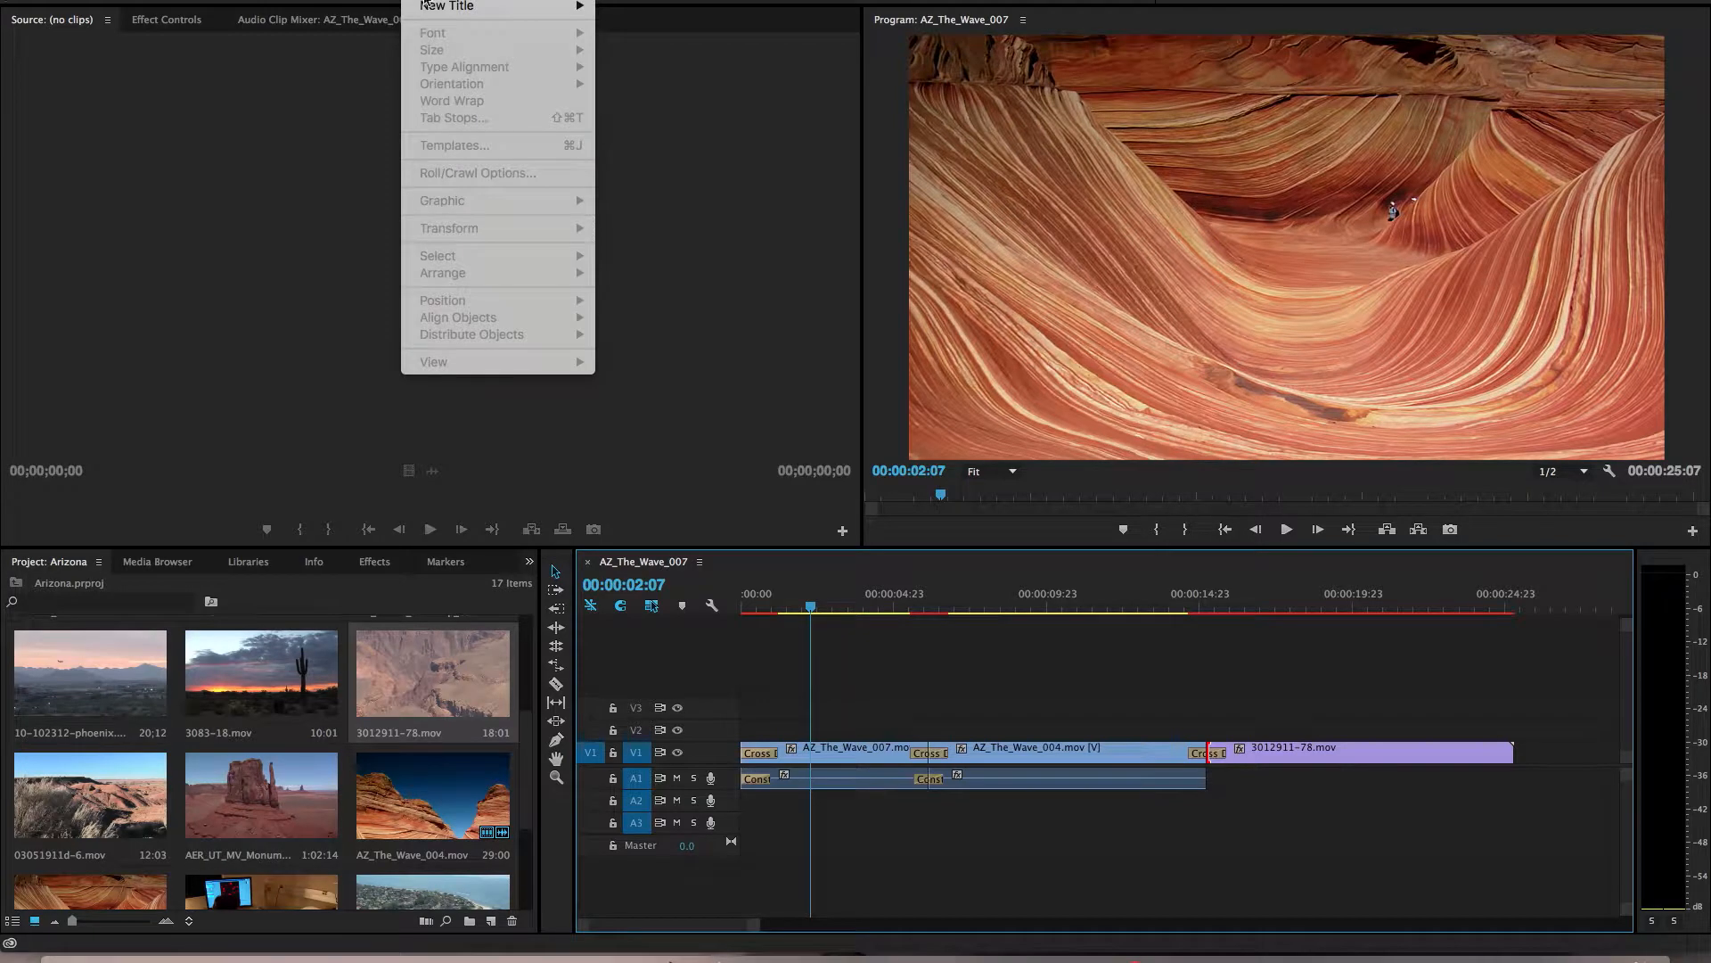
{"action": "mouse_move", "coordinate": [432, 6]}
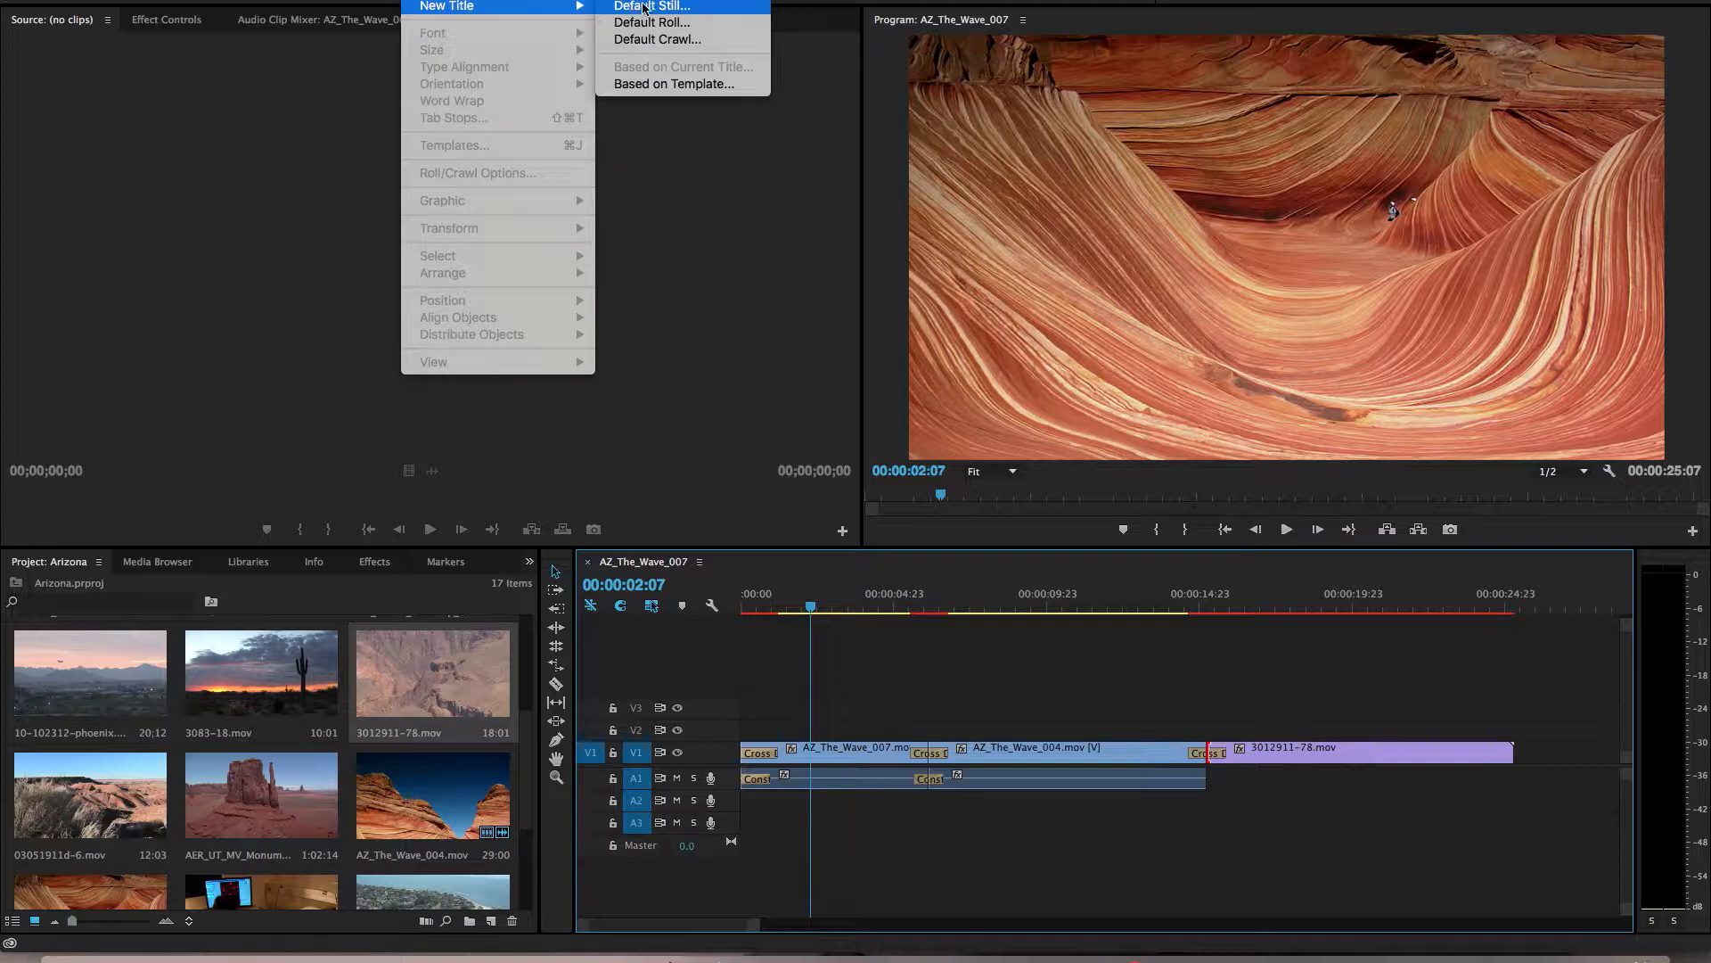
{"action": "left_click", "coordinate": [670, 41]}
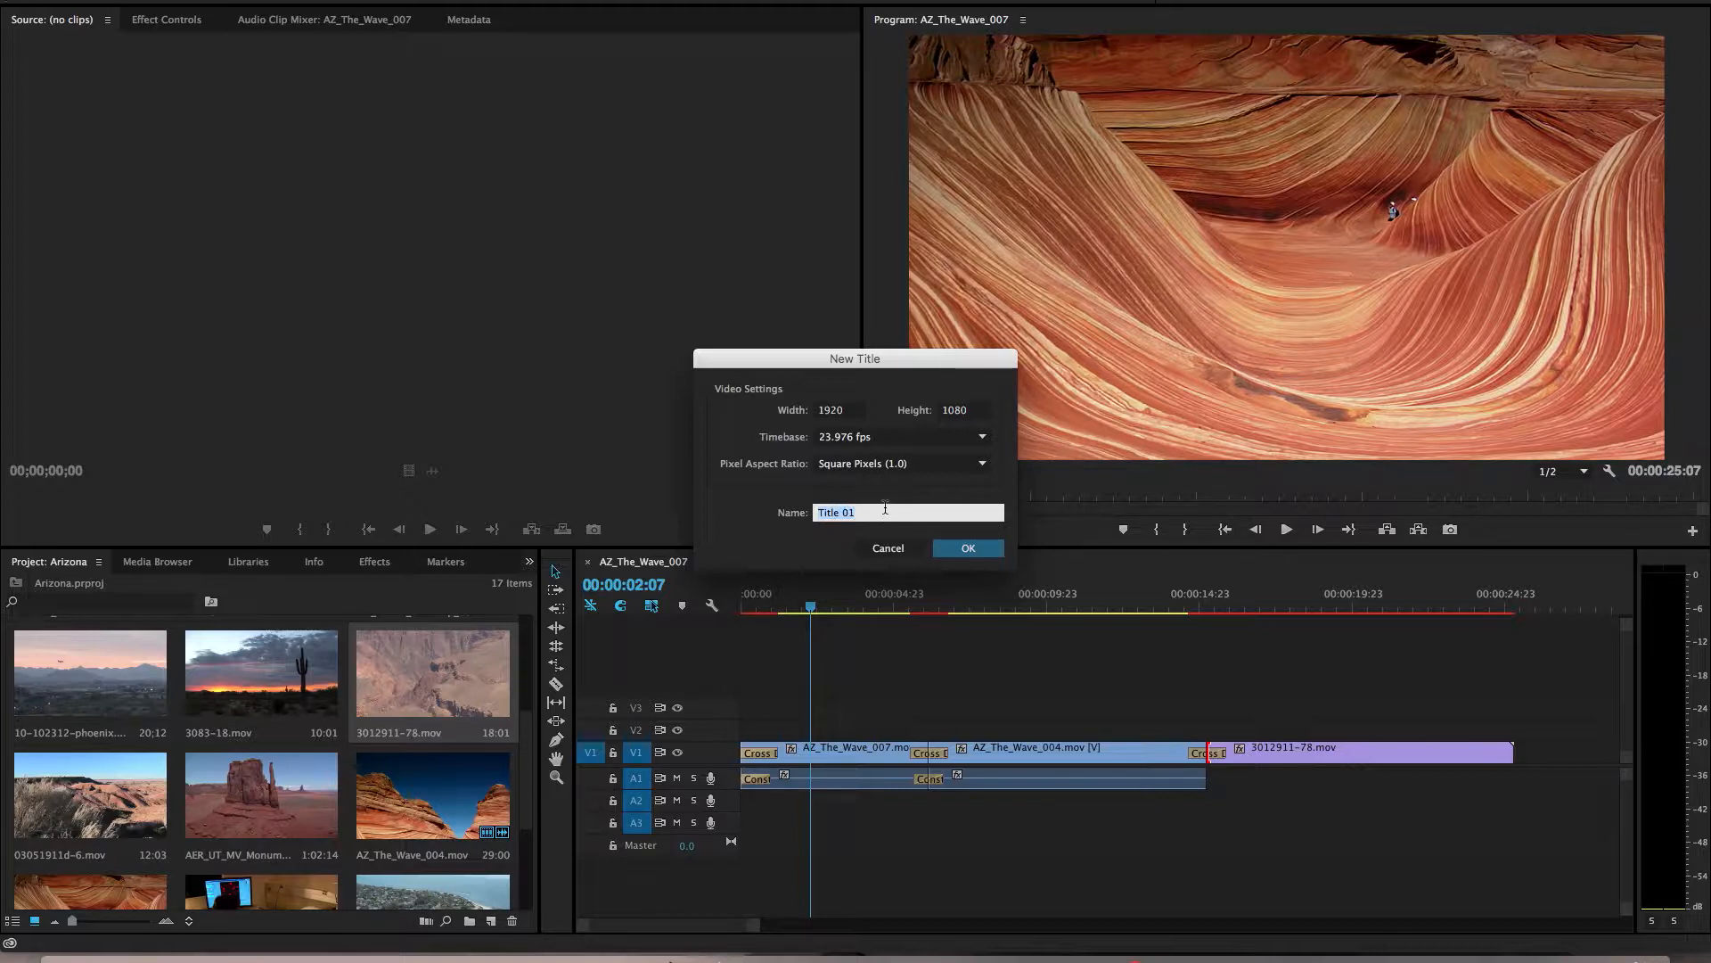
{"action": "type", "text": "Crawl"}
{"action": "left_click", "coordinate": [981, 547]}
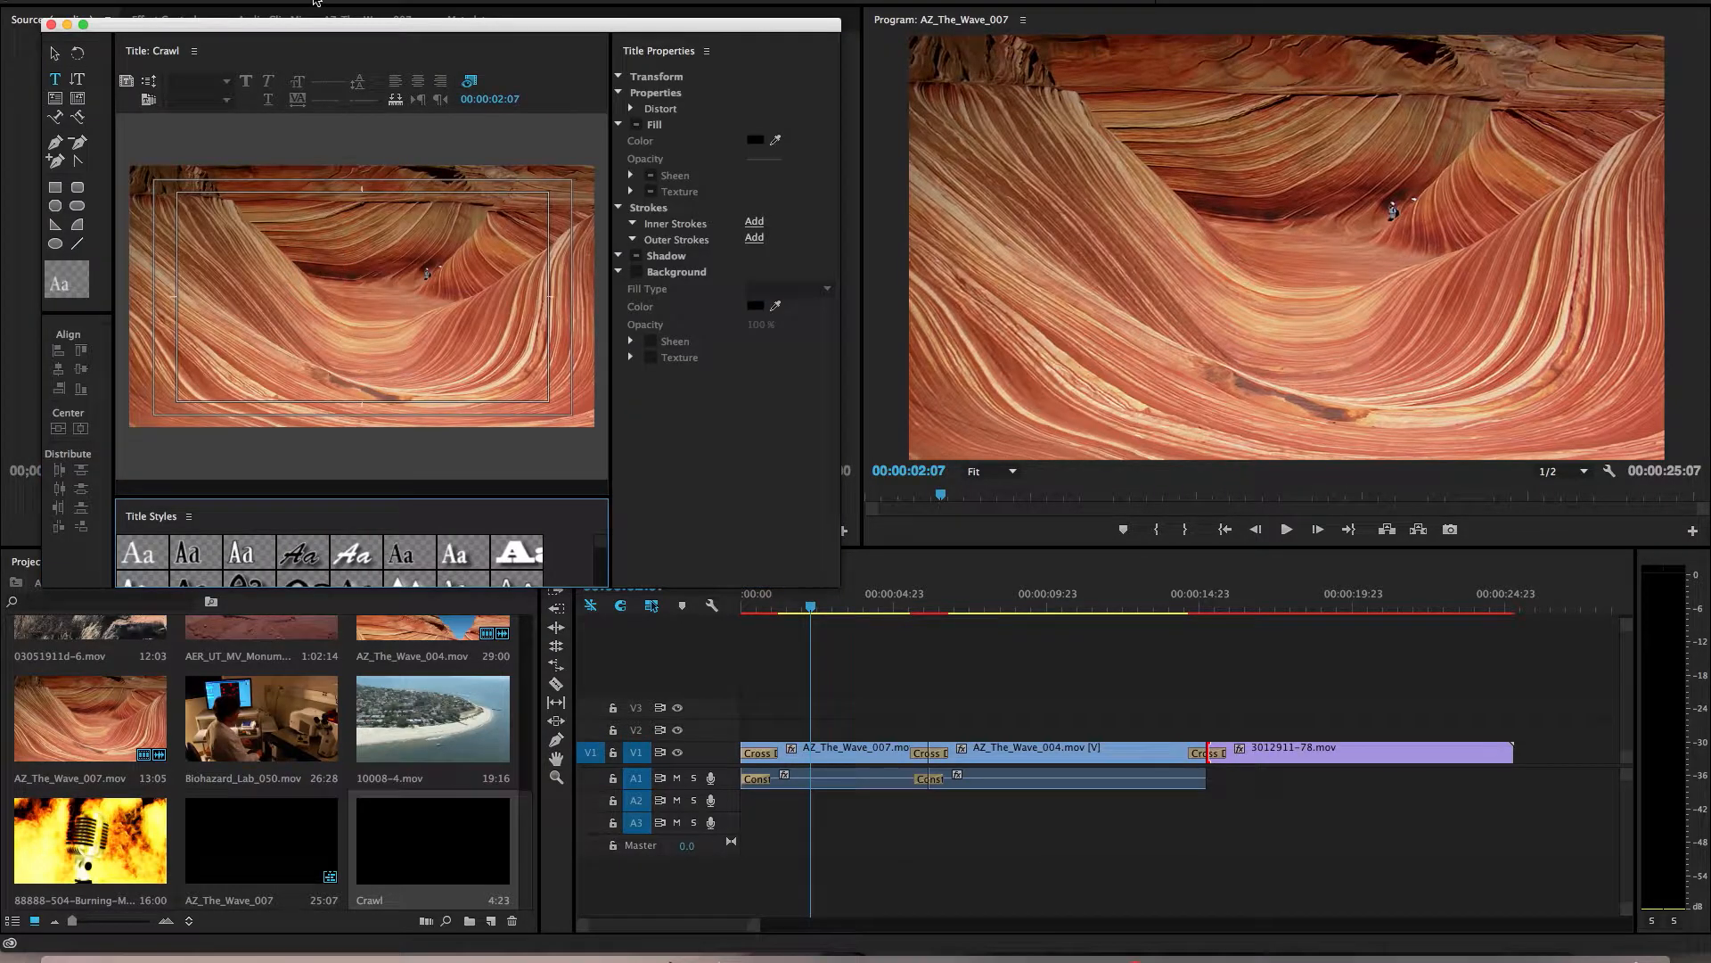
{"action": "left_click_drag", "start_coordinate": [321, 24], "coordinate": [504, 11]}
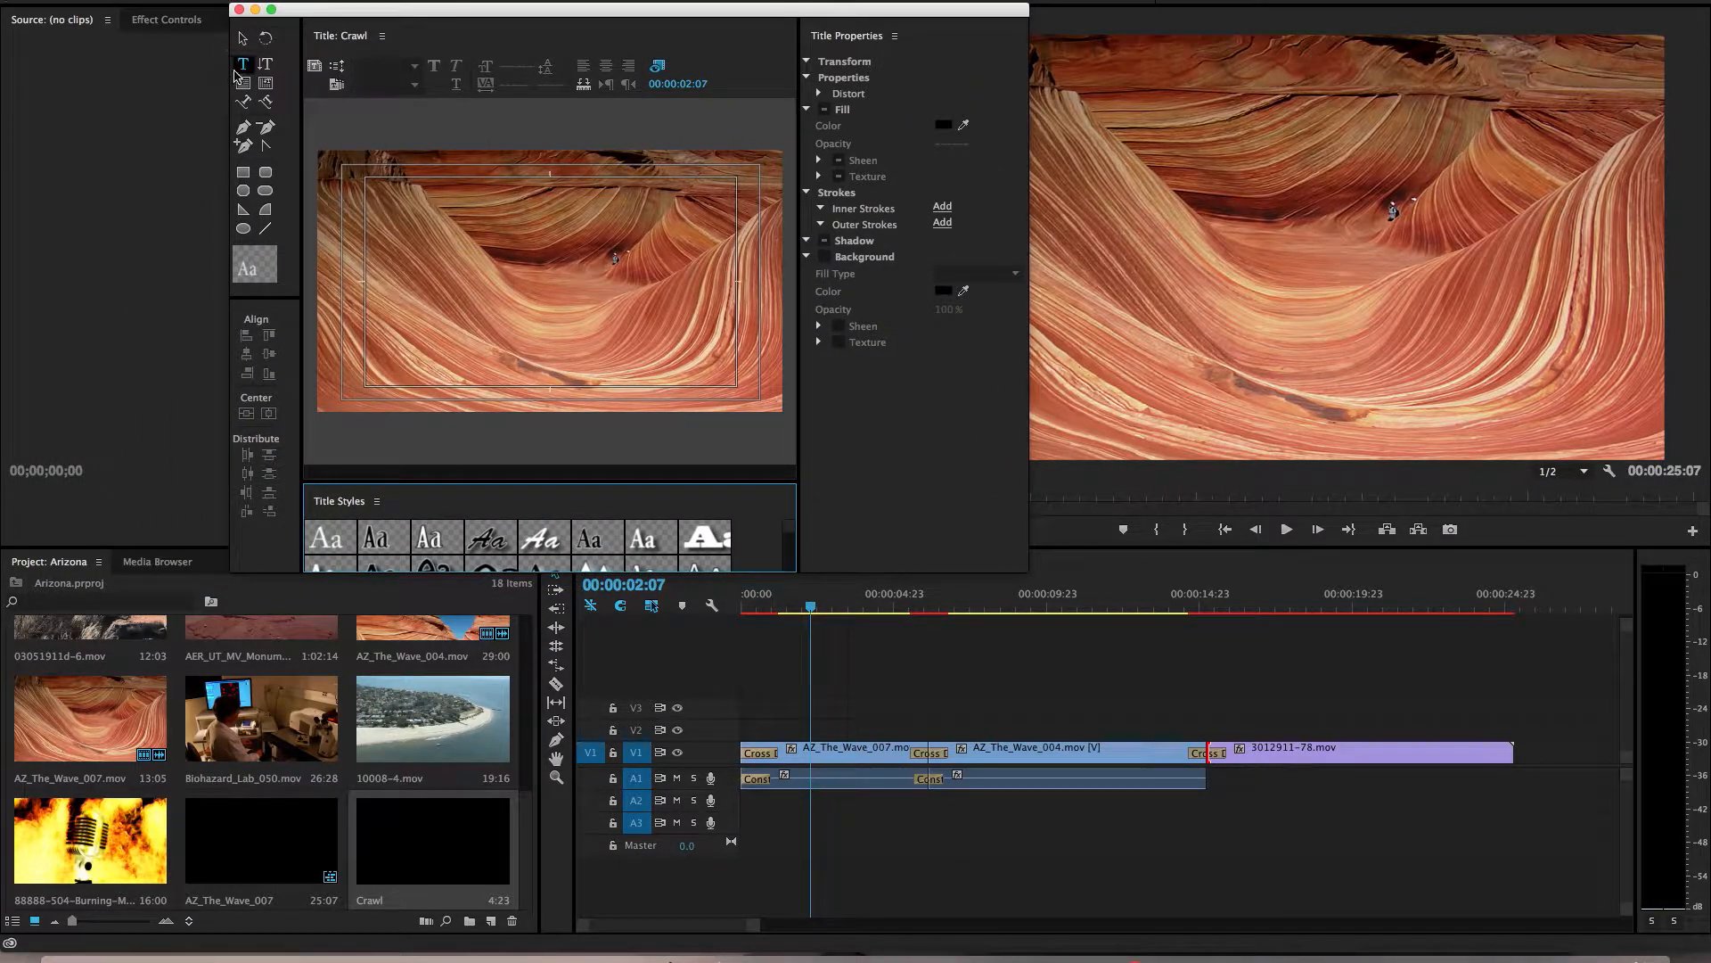
Start a text line in the lower-left part of the title frame and set its font to Arial Bold
{"action": "left_click", "coordinate": [367, 340]}
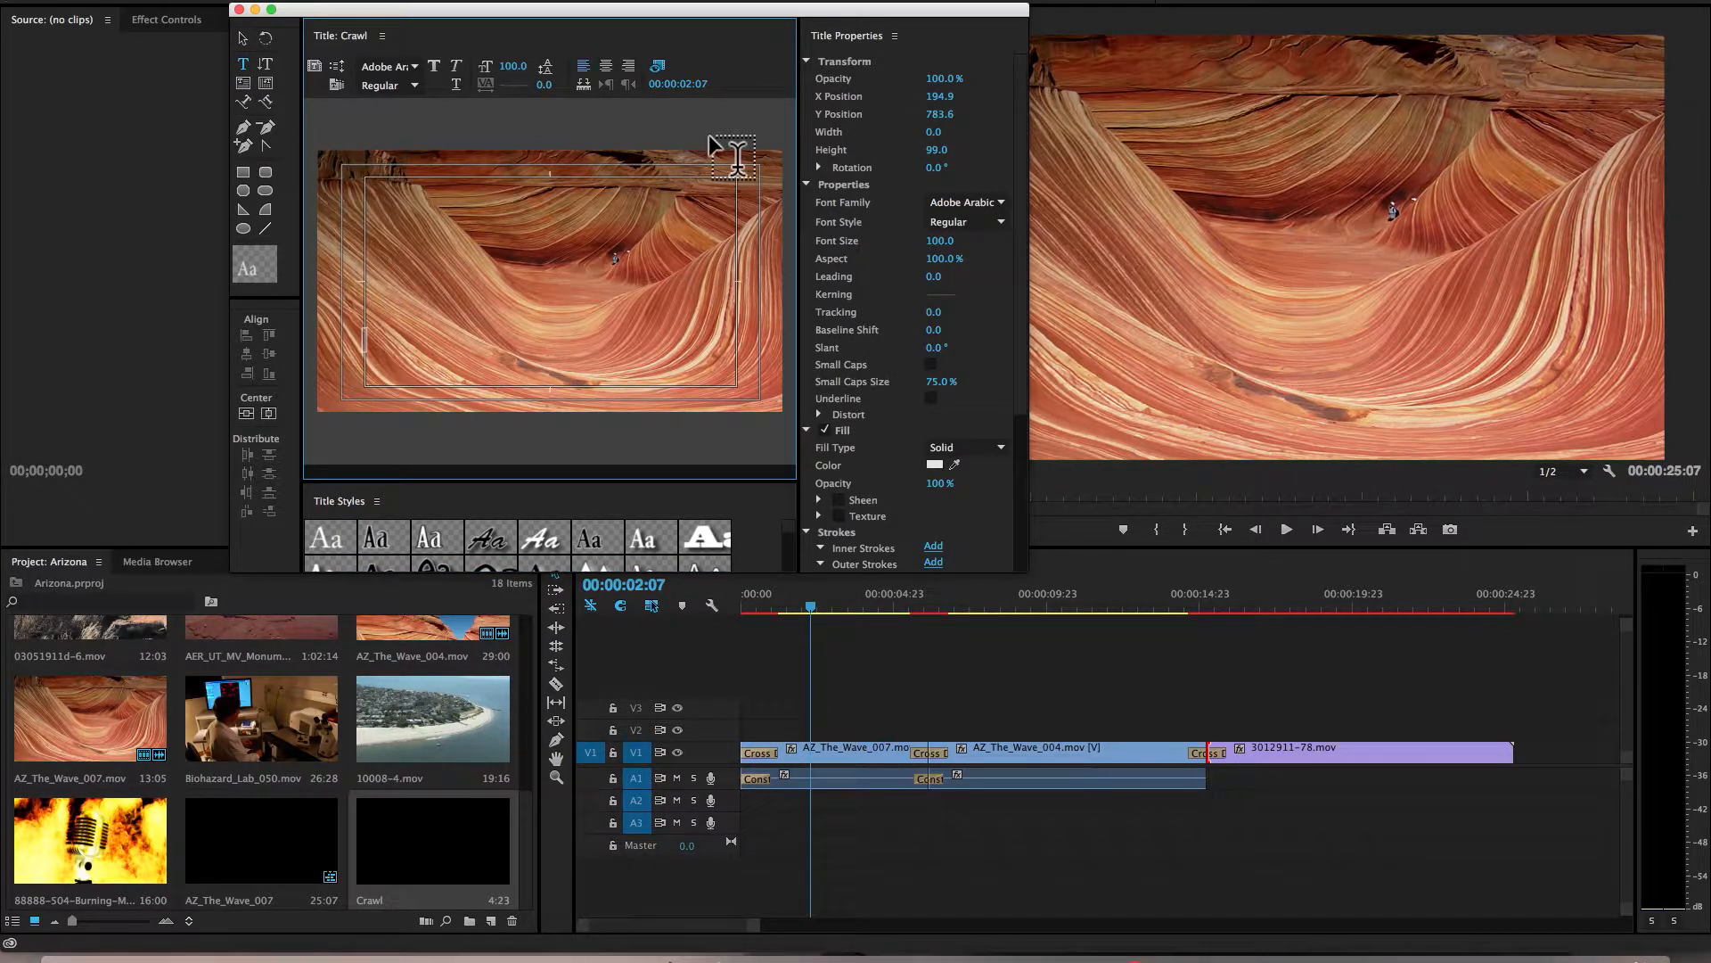
{"action": "left_click", "coordinate": [1001, 204]}
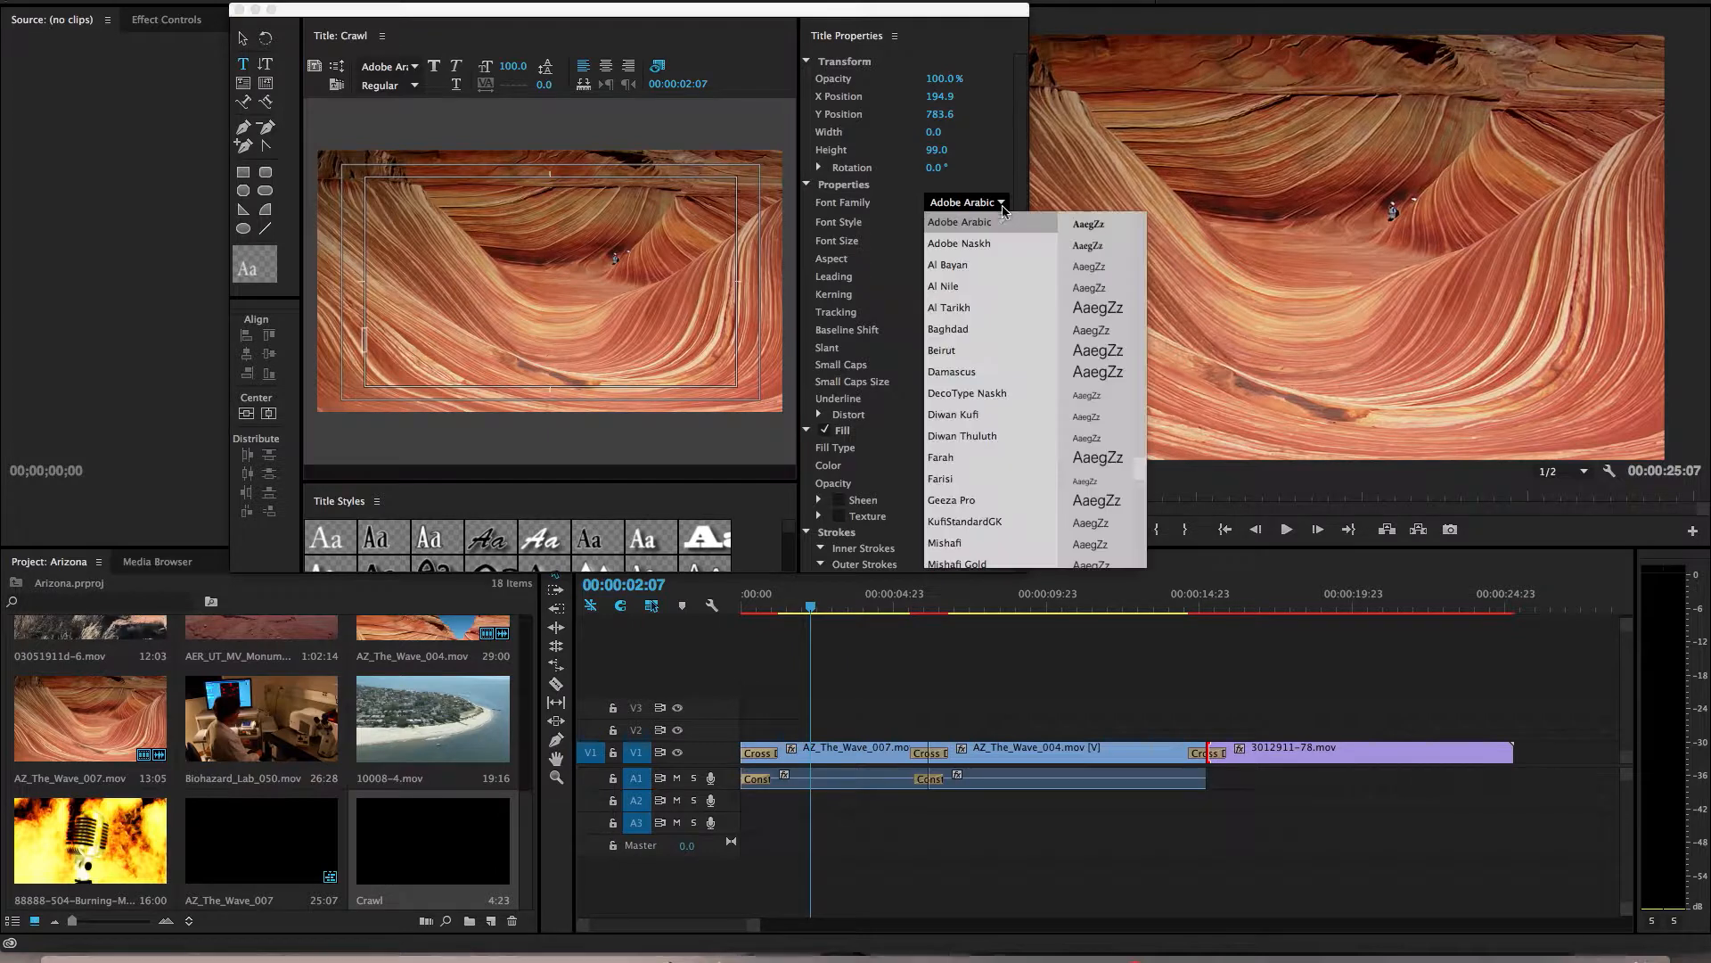
{"action": "scroll", "coordinate": [1089, 332], "scroll_direction": "up", "scroll_amount": 10}
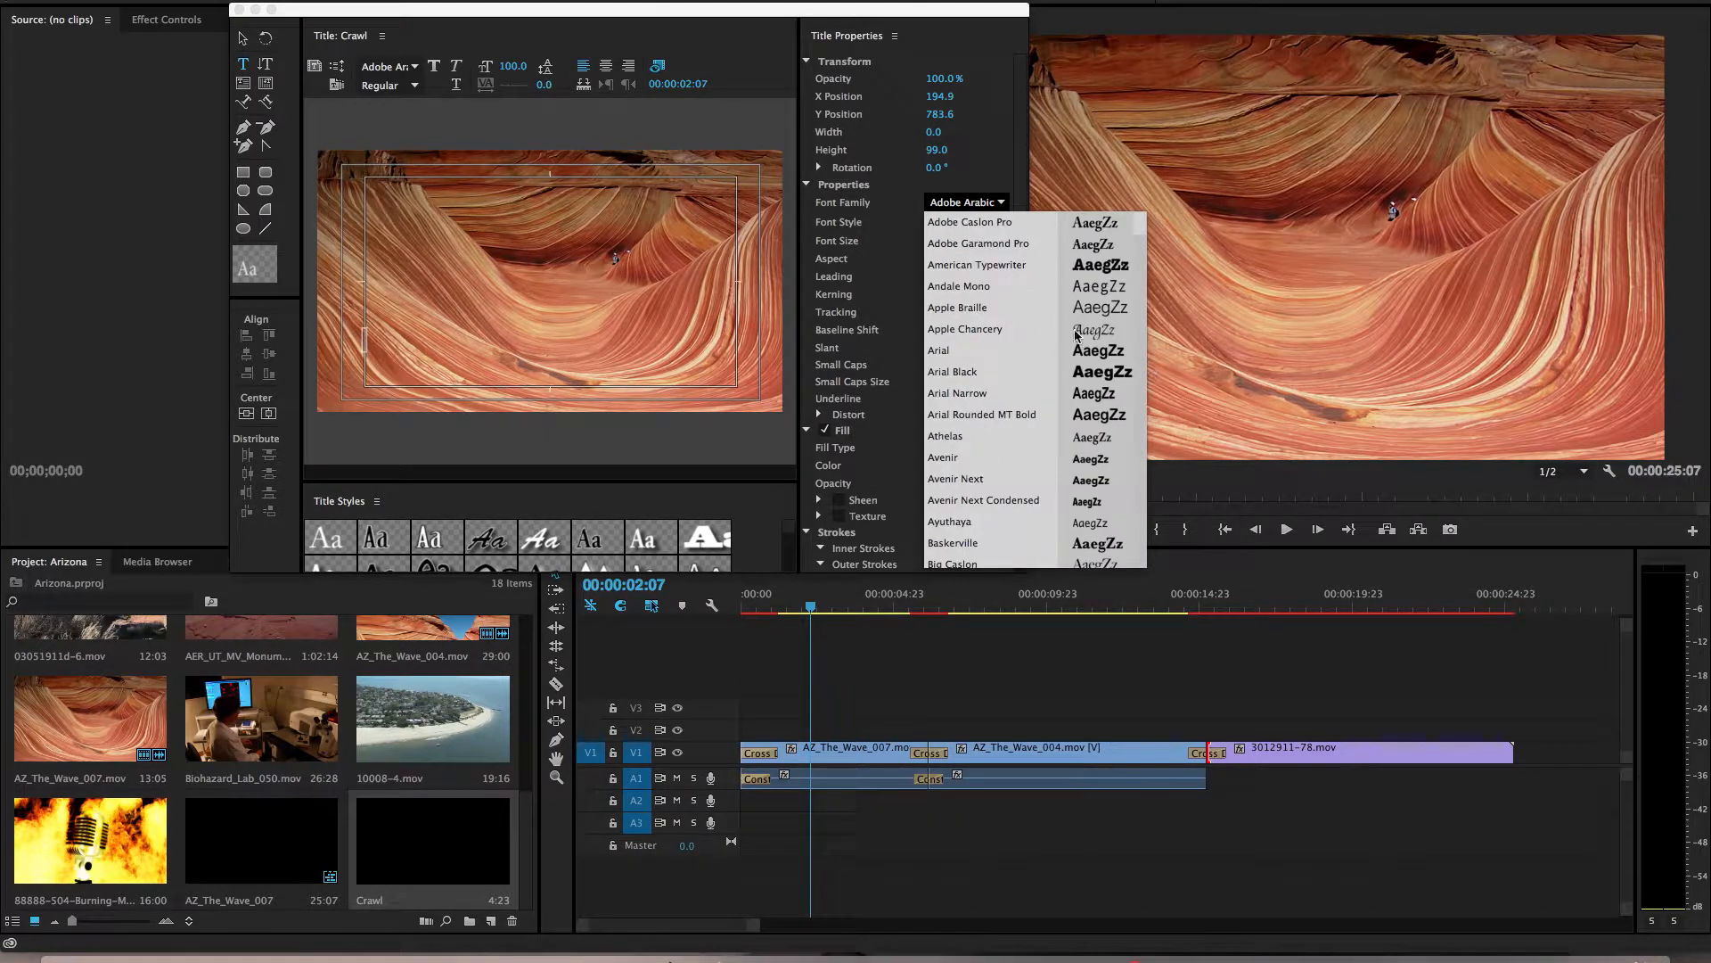
{"action": "left_click", "coordinate": [1018, 351]}
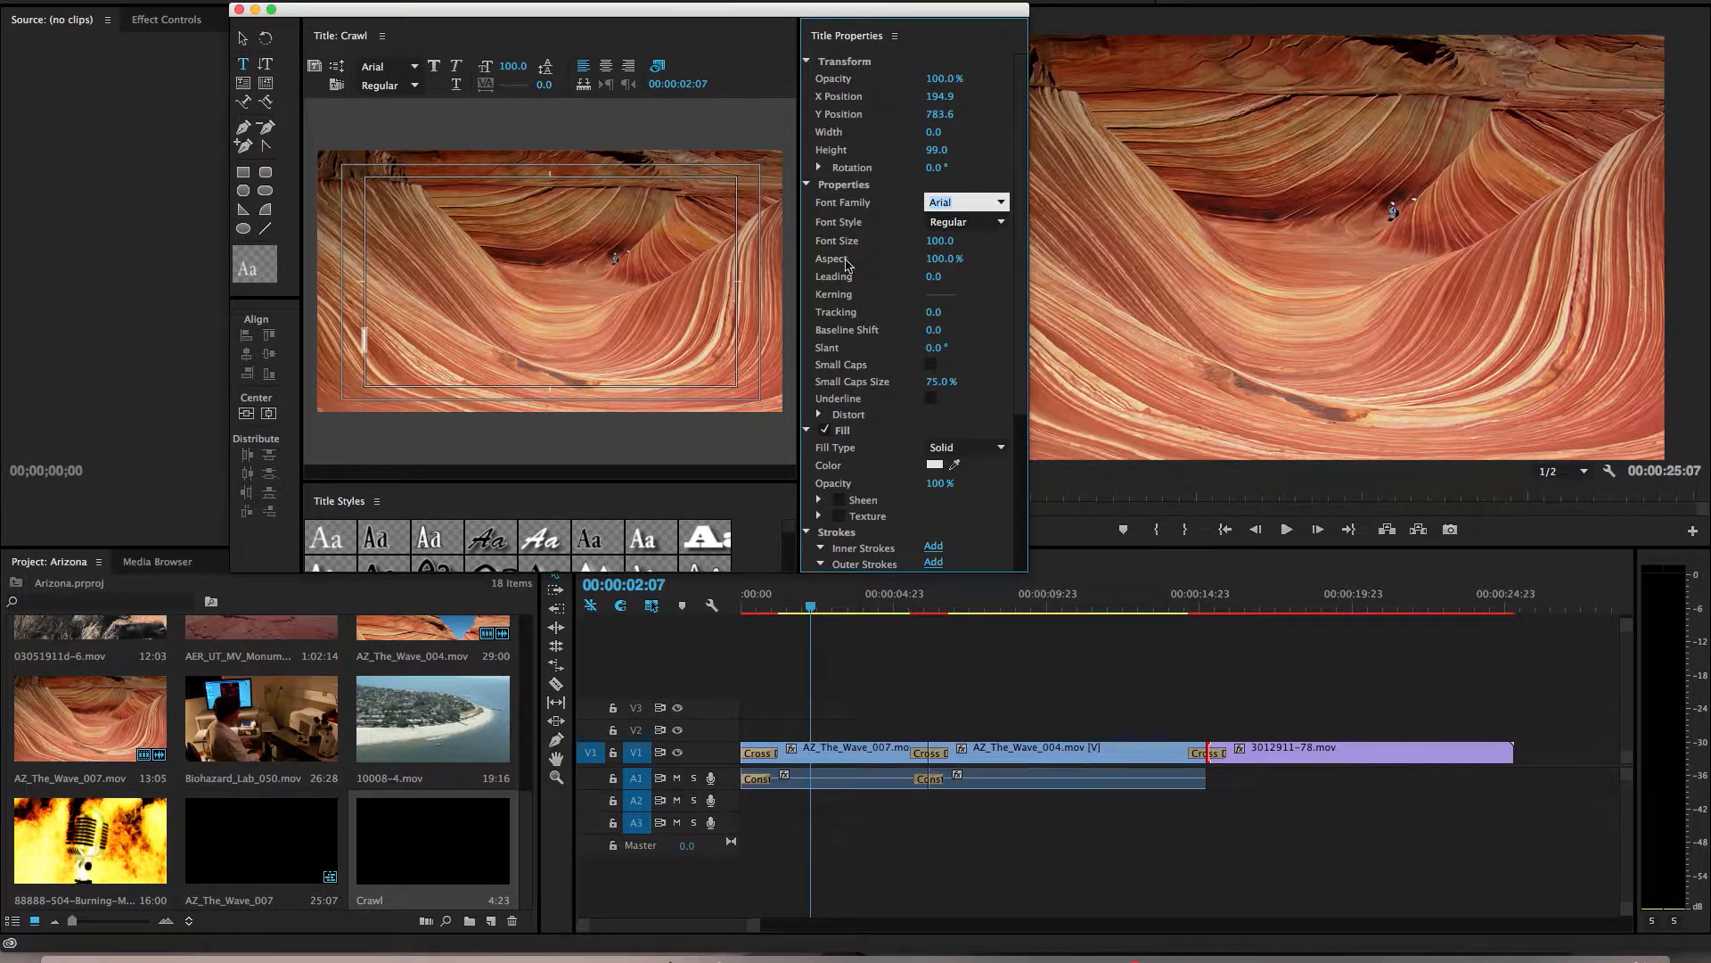
{"action": "left_click", "coordinate": [1001, 222]}
{"action": "left_click", "coordinate": [984, 241]}
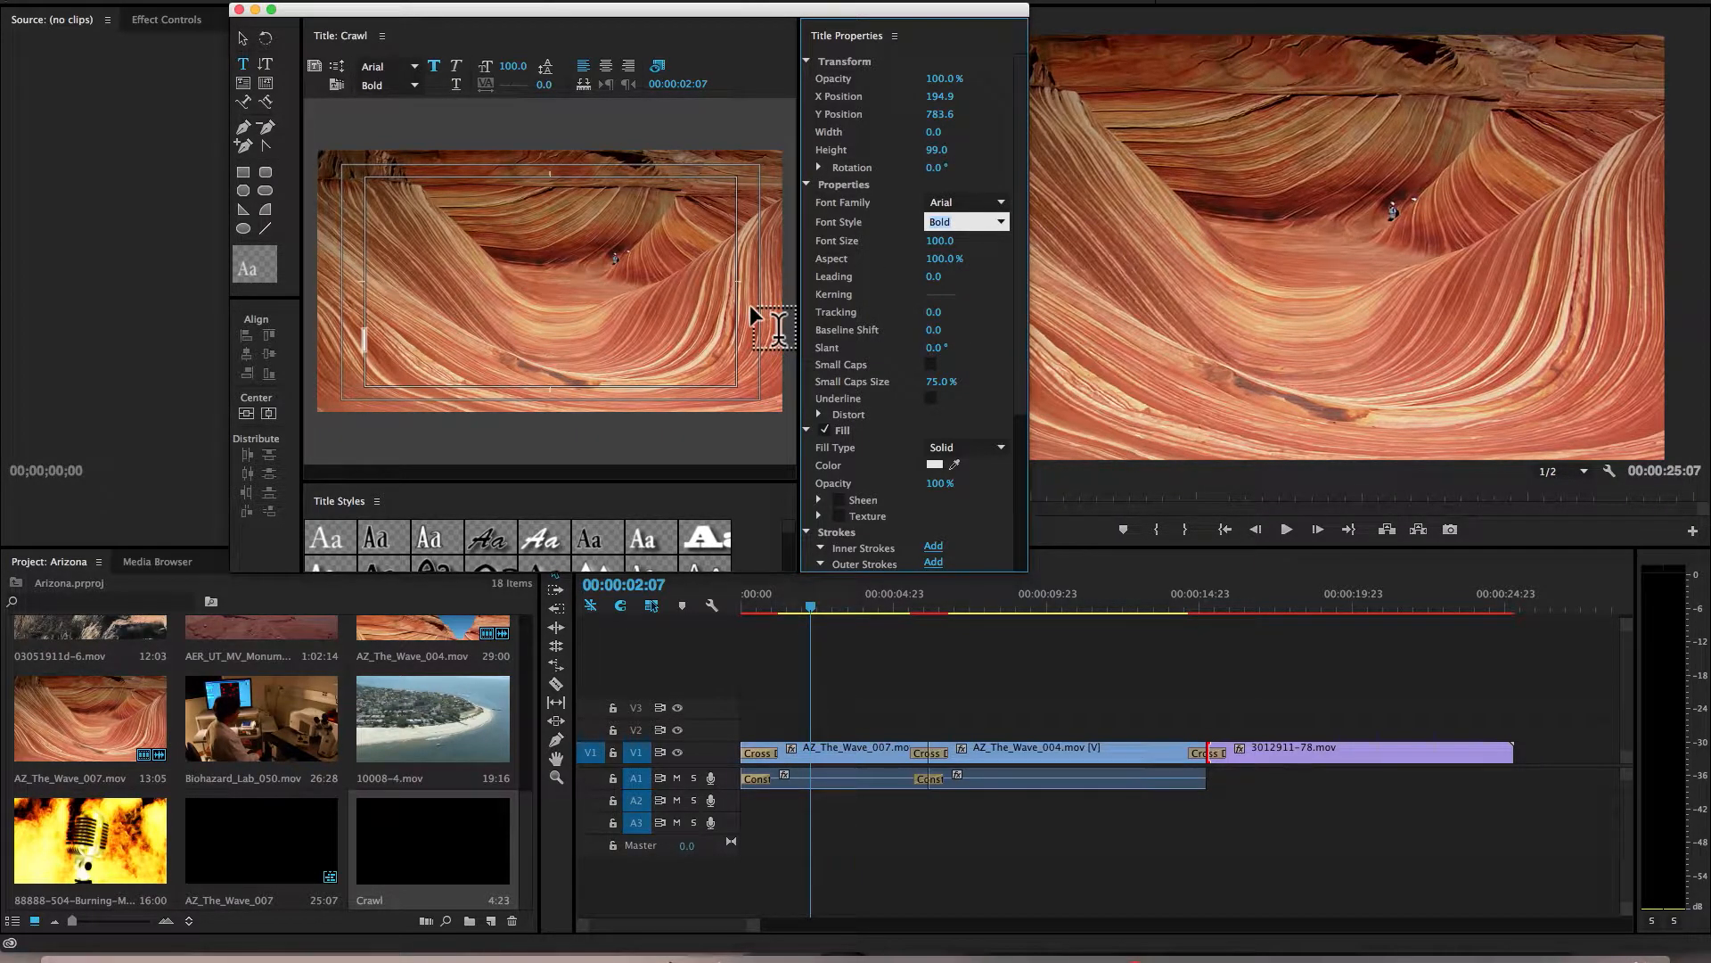
{"action": "type", "text": "Italic"}
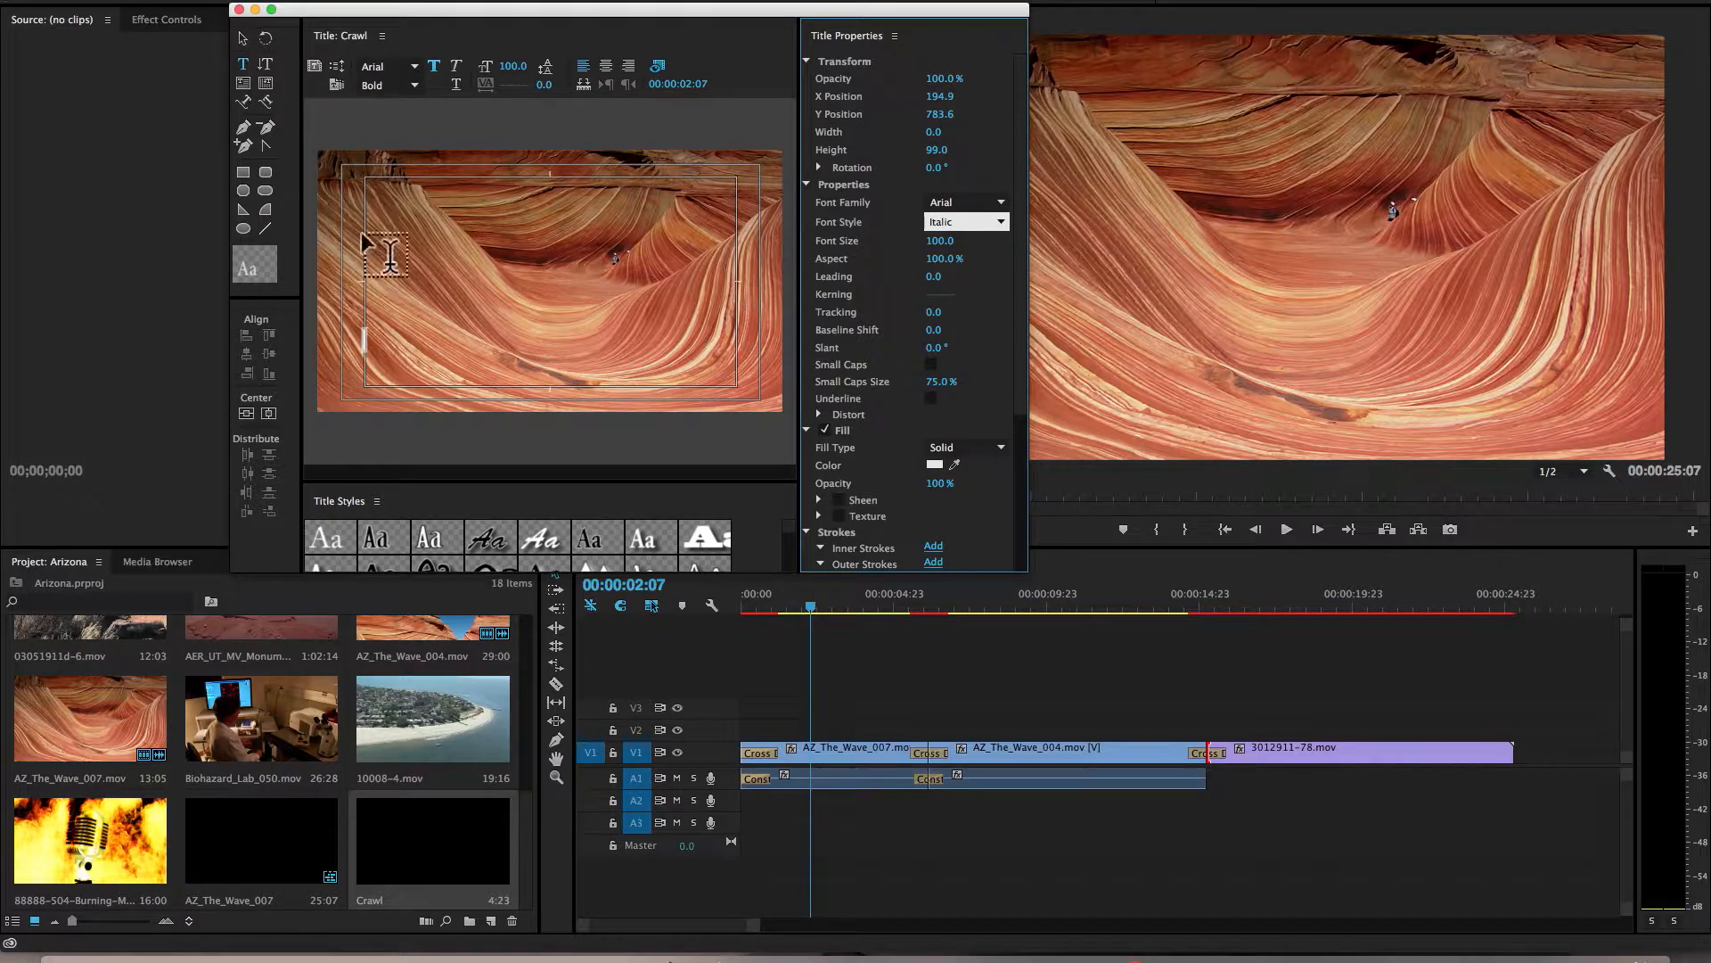
{"action": "left_click", "coordinate": [1001, 225]}
{"action": "left_click", "coordinate": [980, 242]}
Enter "Visit Arizona.gov for the latest travel deals" as the title text
{"action": "left_click", "coordinate": [364, 332]}
{"action": "type", "text": "Visit "}
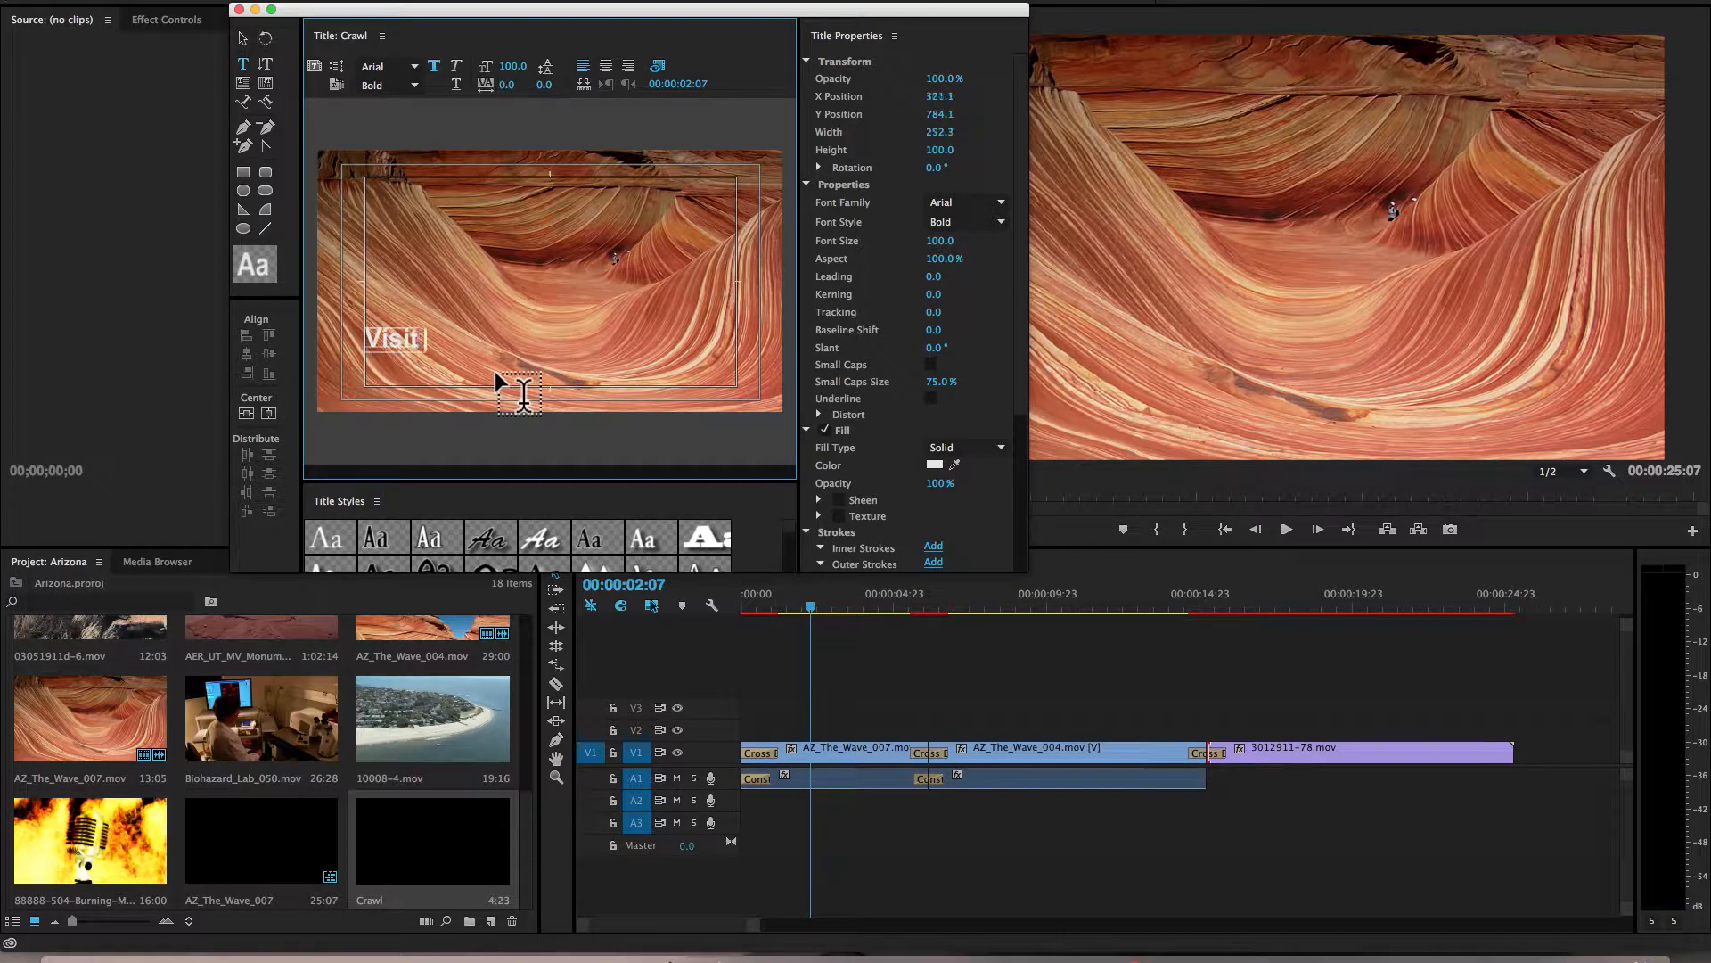
{"action": "type", "text": "arizo"}
{"action": "key", "text": "BackSpace"}
{"action": "key", "text": "BackSpace"}
{"action": "key", "text": "BackSpace"}
{"action": "key", "text": "BackSpace"}
{"action": "key", "text": "BackSpace"}
{"action": "type", "text": "Arizona.gov for"}
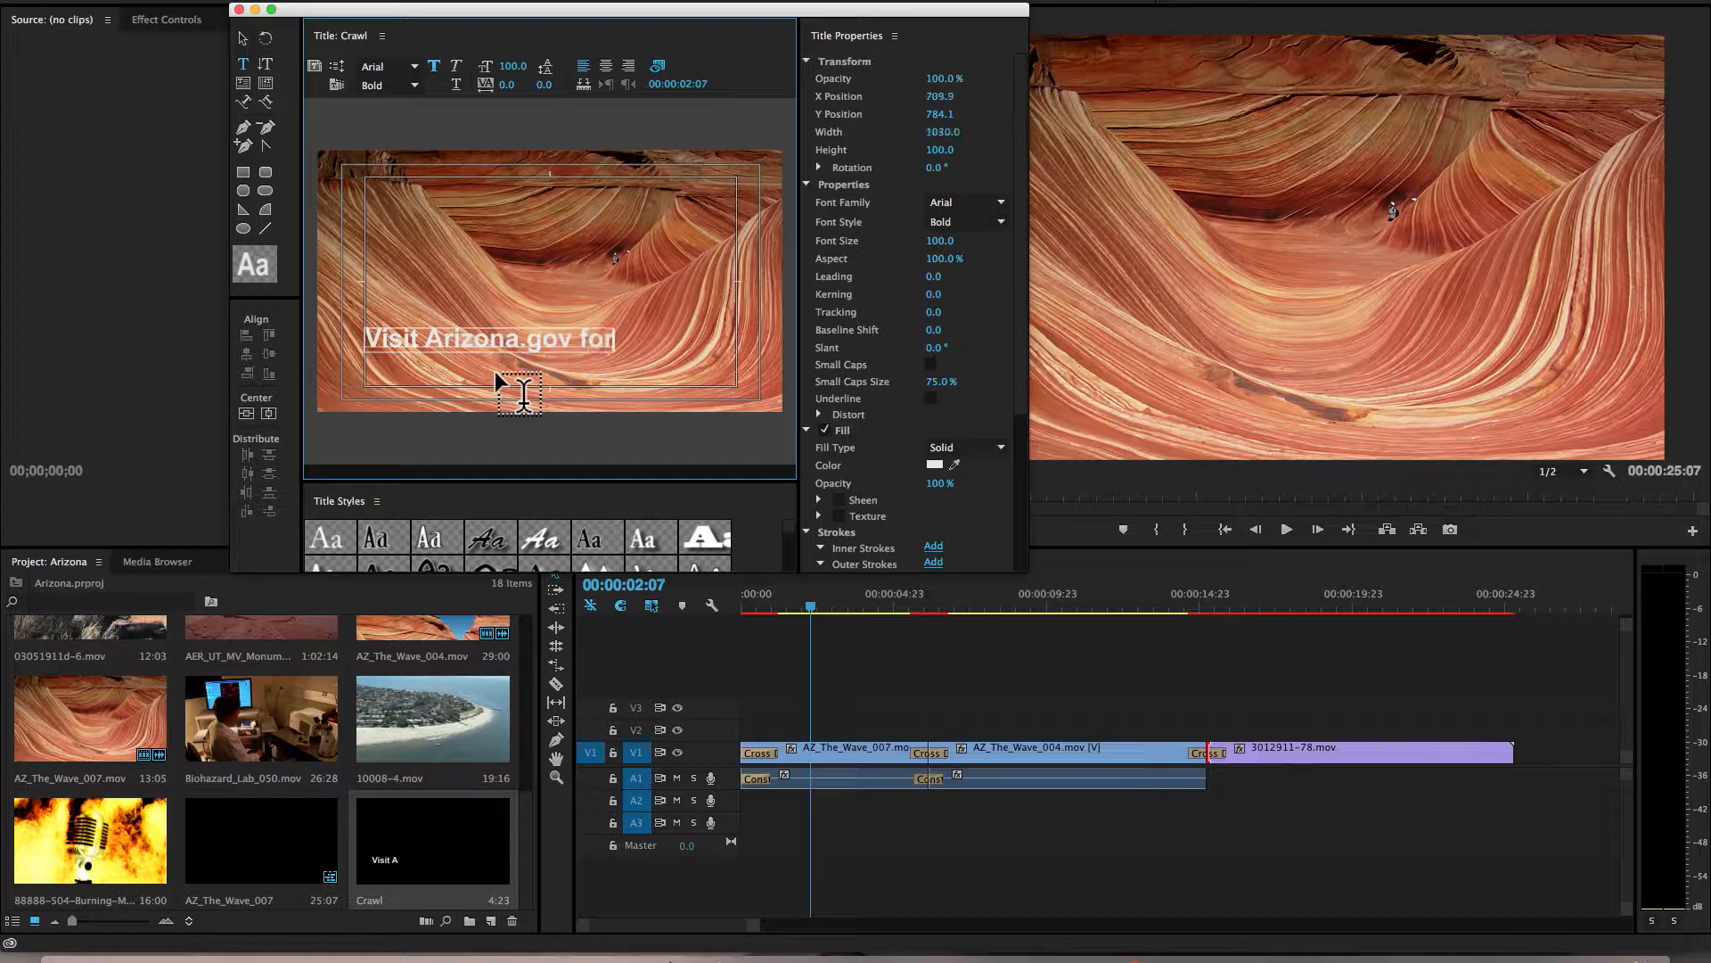
{"action": "type", "text": " the latest "}
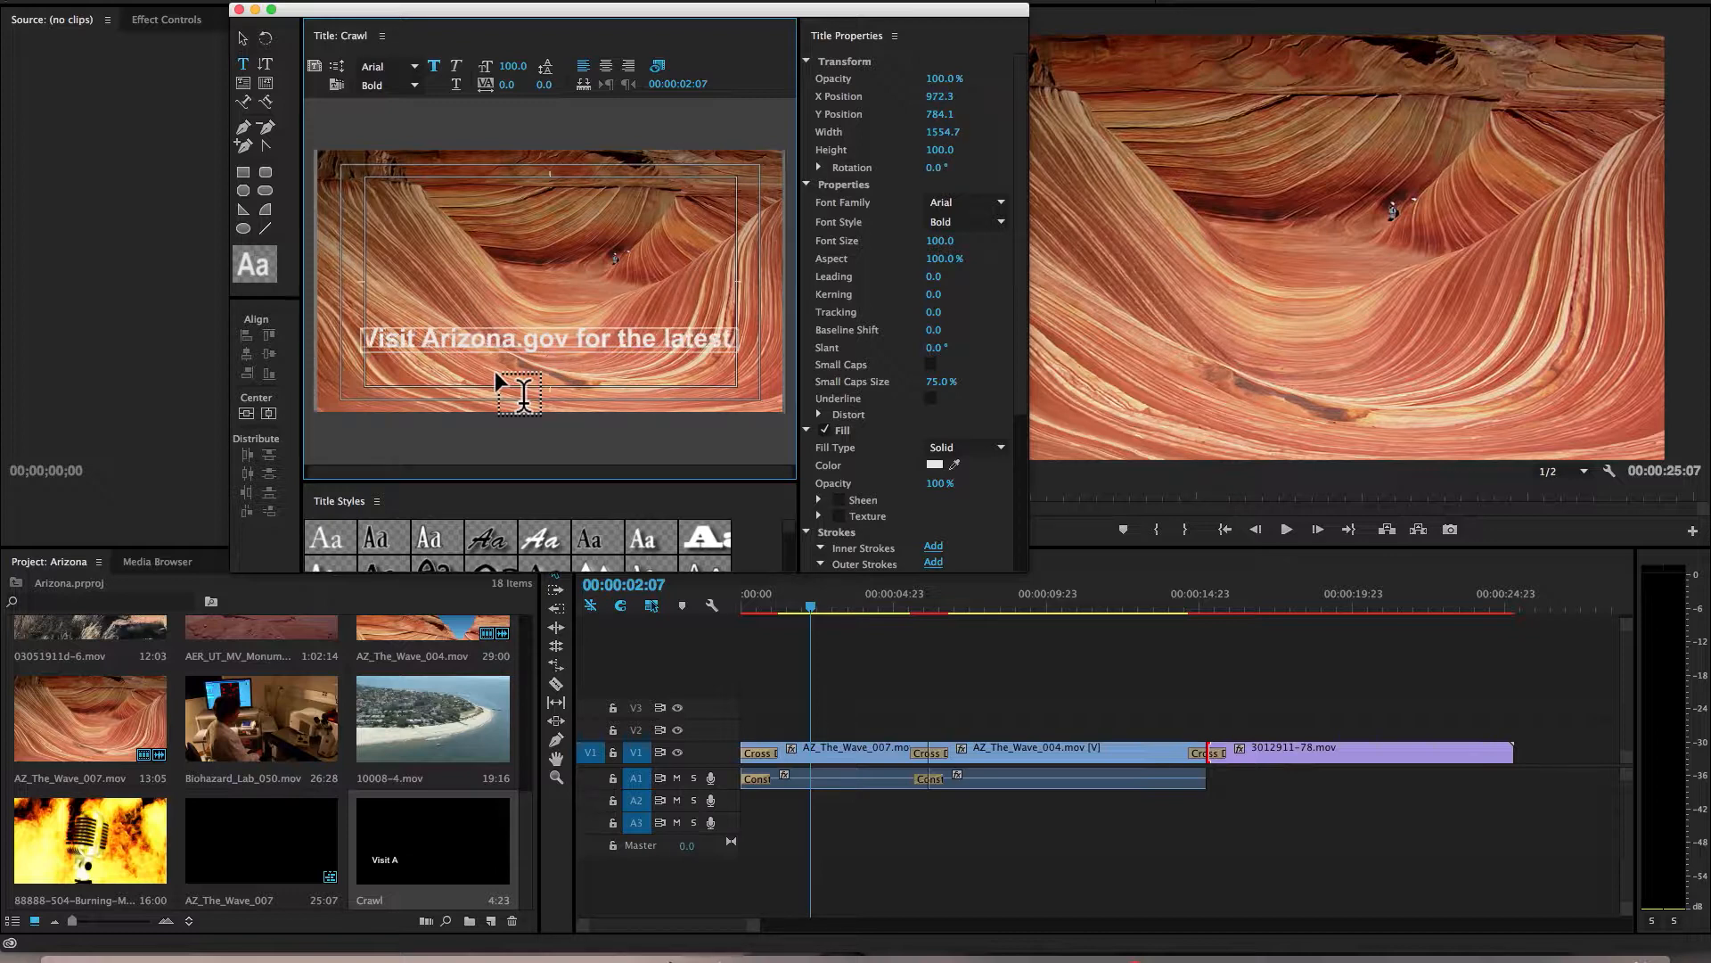
{"action": "type", "text": "t"}
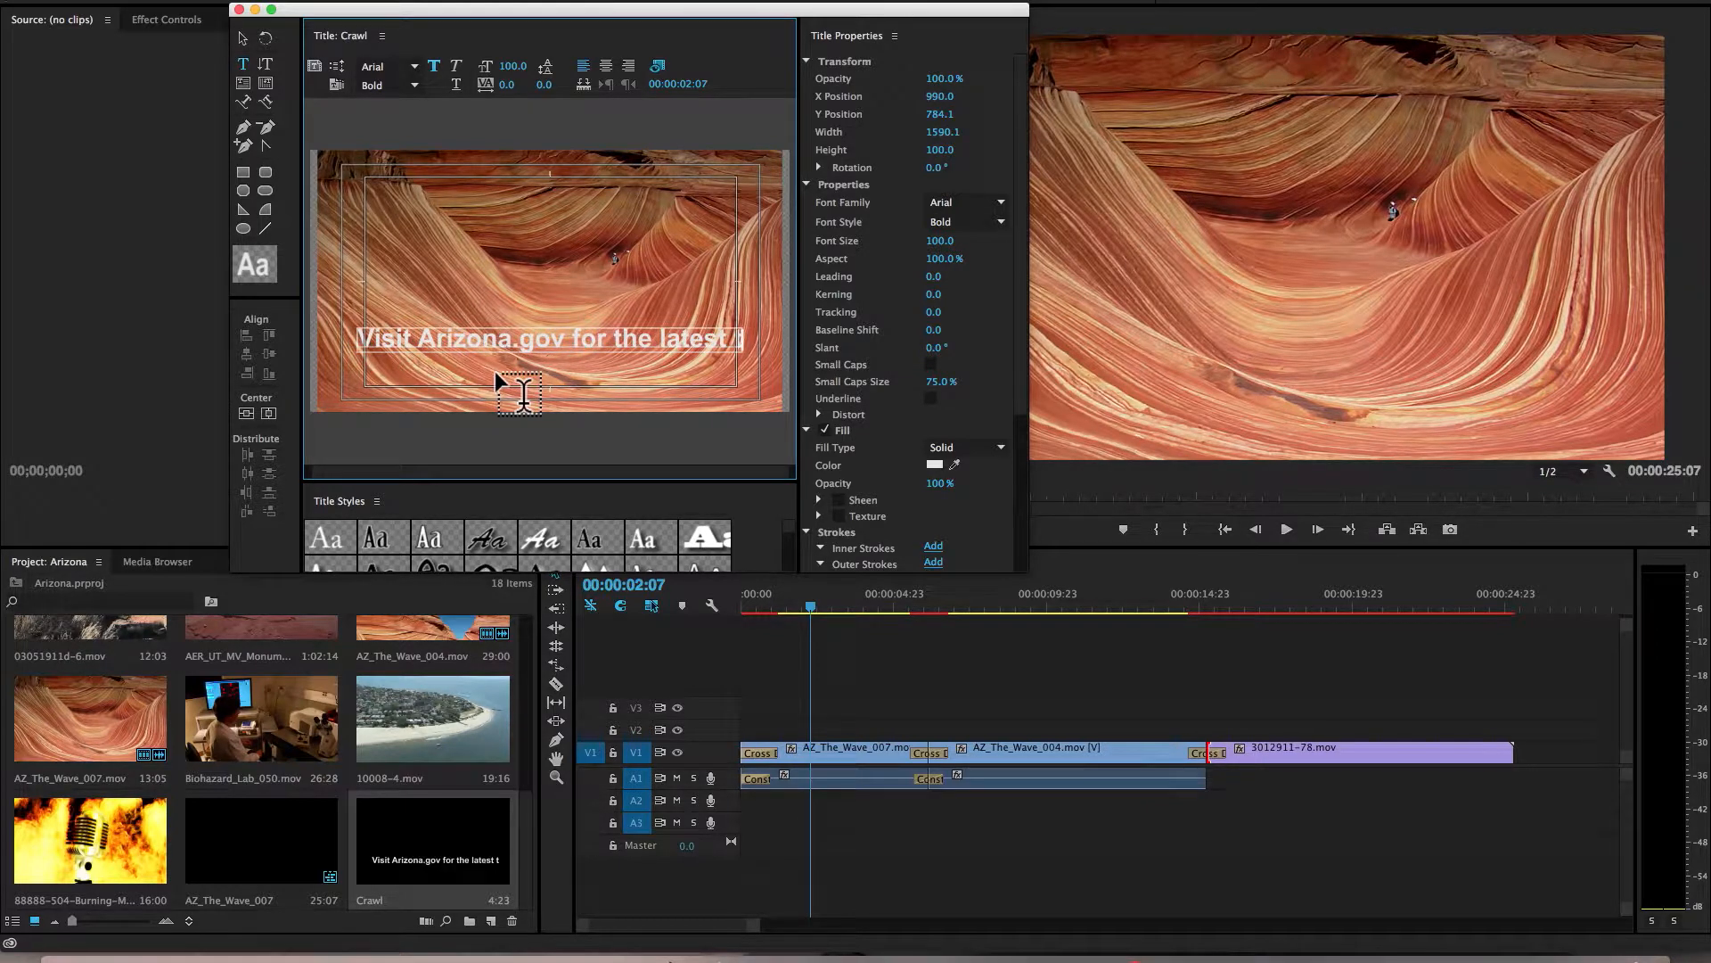
{"action": "type", "text": "ravel"}
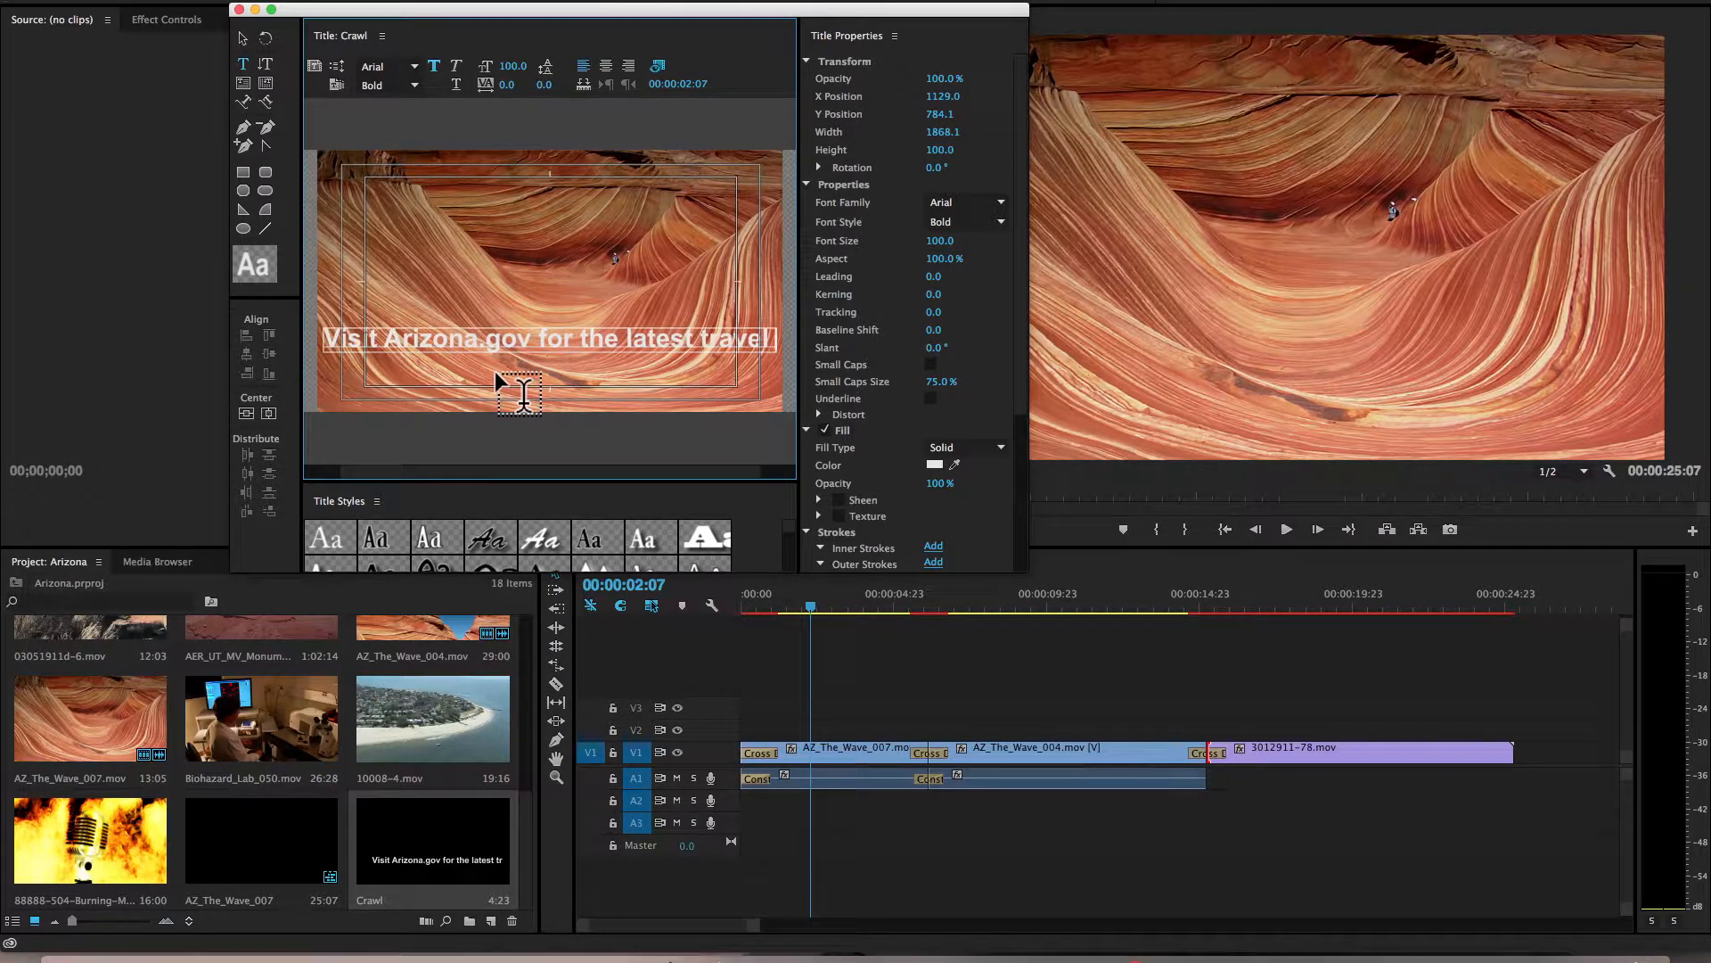
{"action": "type", "text": " deals"}
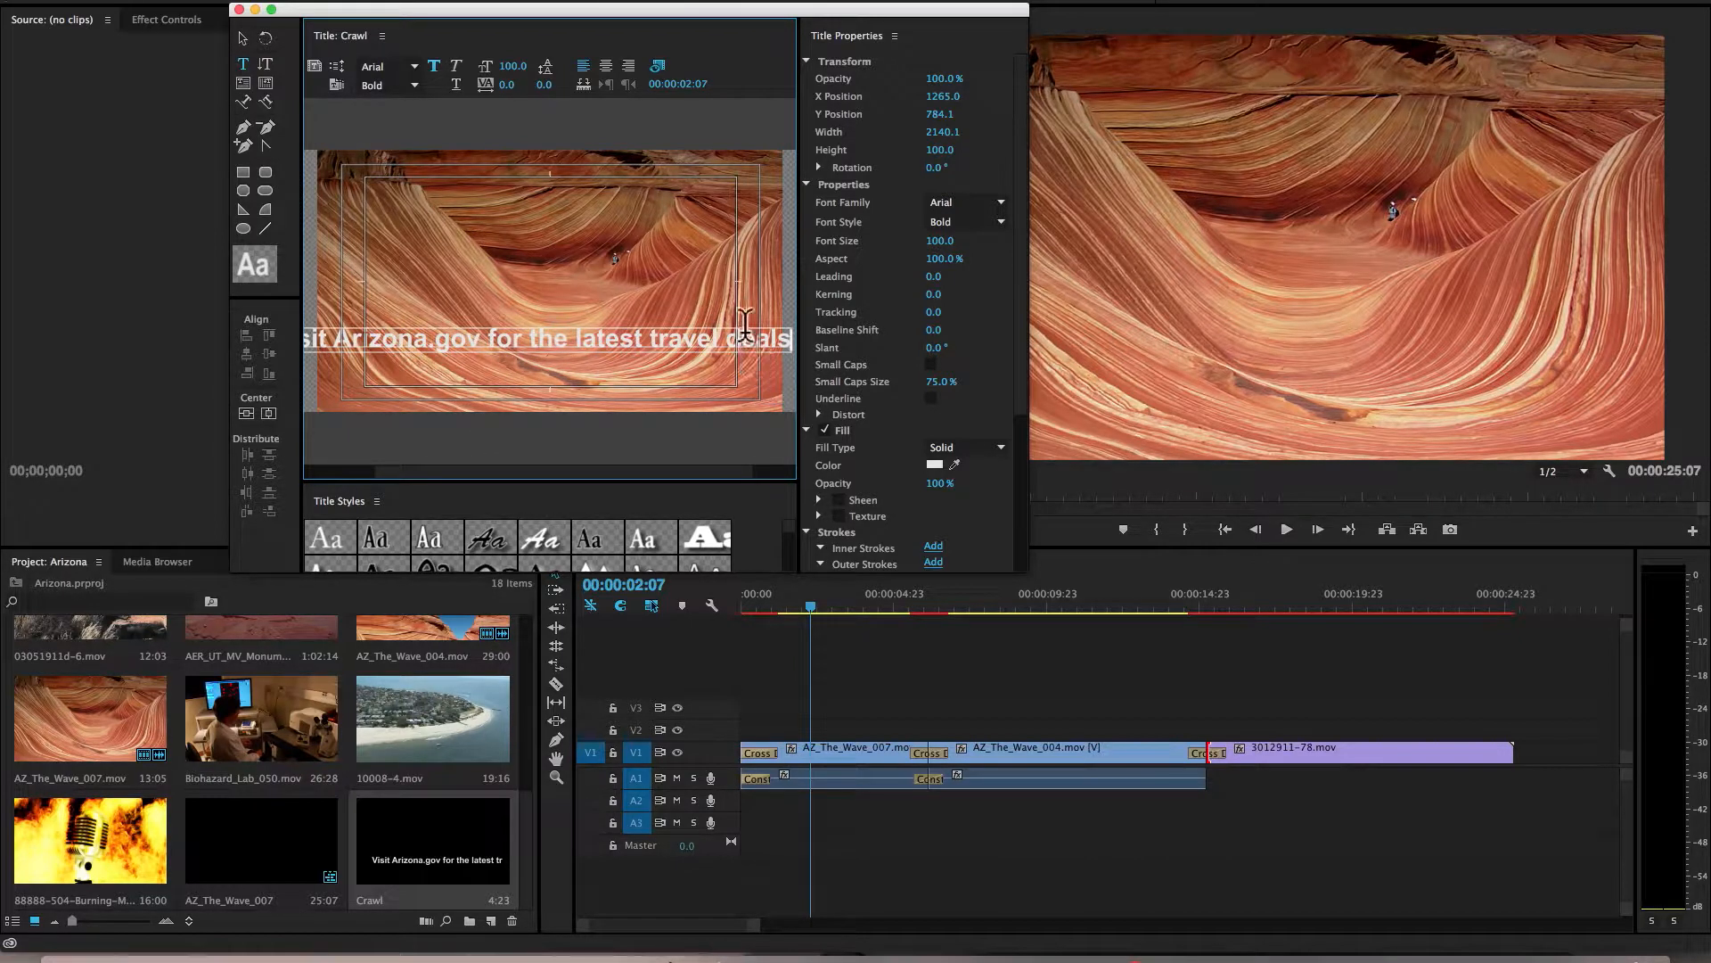
Move the text near the lower edge of the frame, at about Y 951, and set its font size to 73
{"action": "left_click", "coordinate": [243, 40]}
{"action": "left_click_drag", "start_coordinate": [554, 333], "coordinate": [556, 368]}
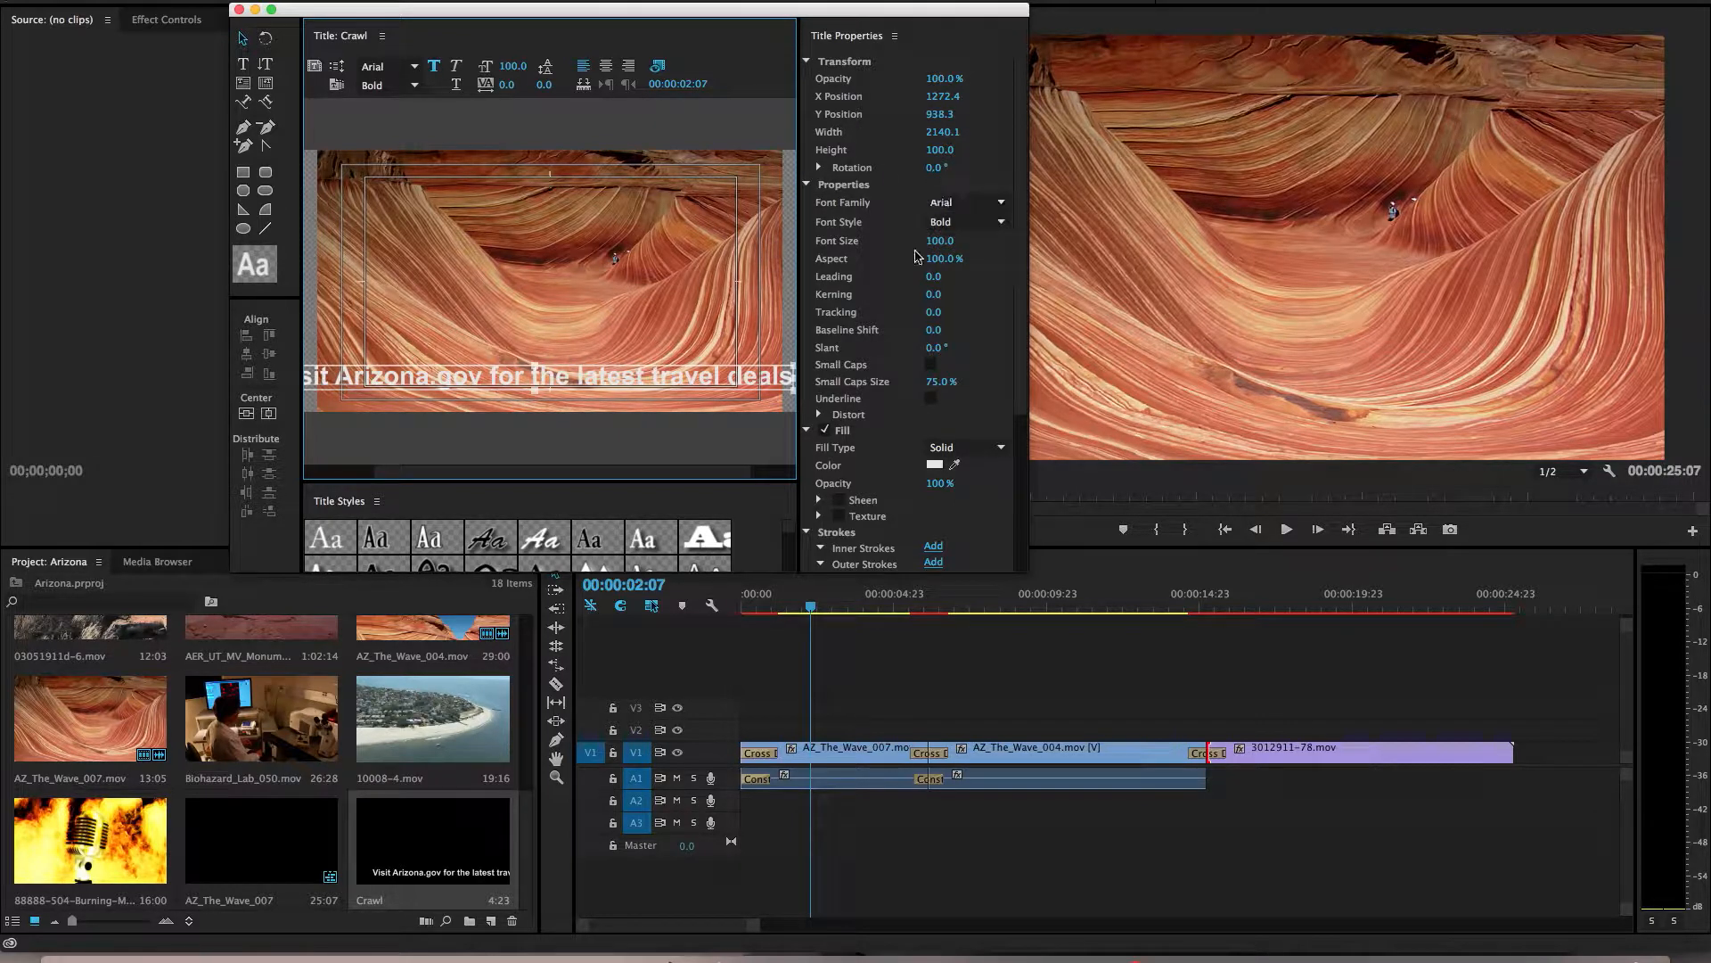
{"action": "left_click_drag", "start_coordinate": [947, 243], "coordinate": [913, 253]}
{"action": "left_click_drag", "start_coordinate": [599, 376], "coordinate": [607, 377]}
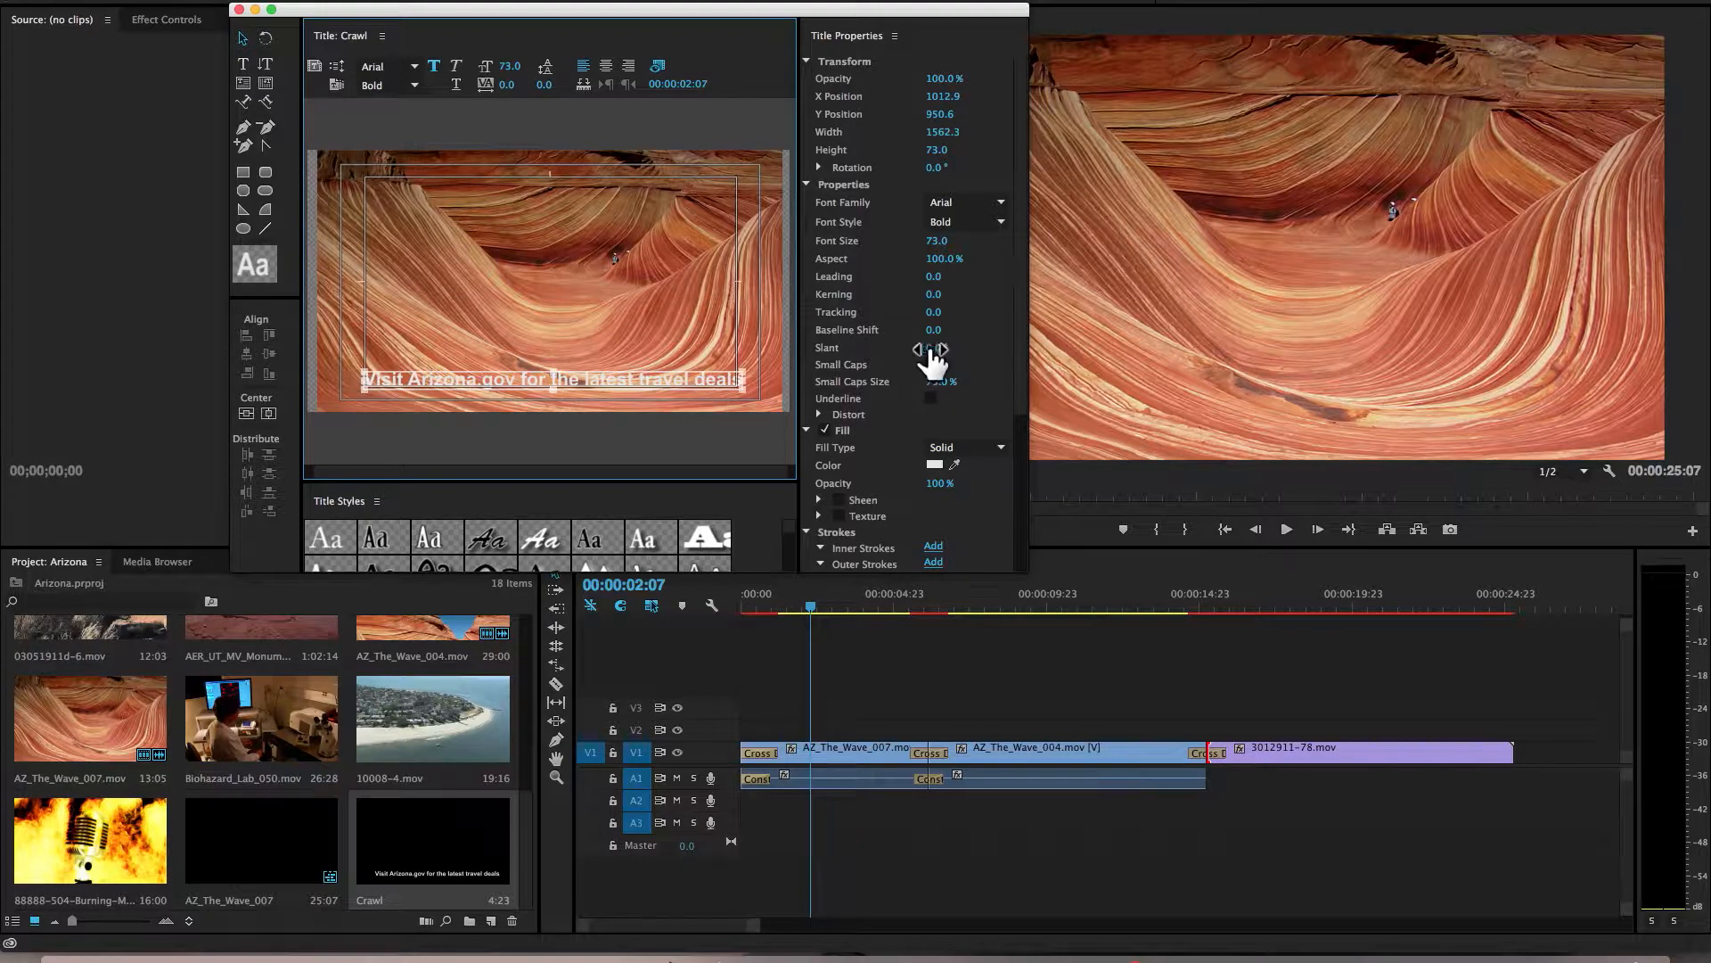
Enable a shadow on the text with 86% opacity and nudge the text slightly to the left
{"action": "left_click_drag", "start_coordinate": [1023, 341], "coordinate": [833, 451]}
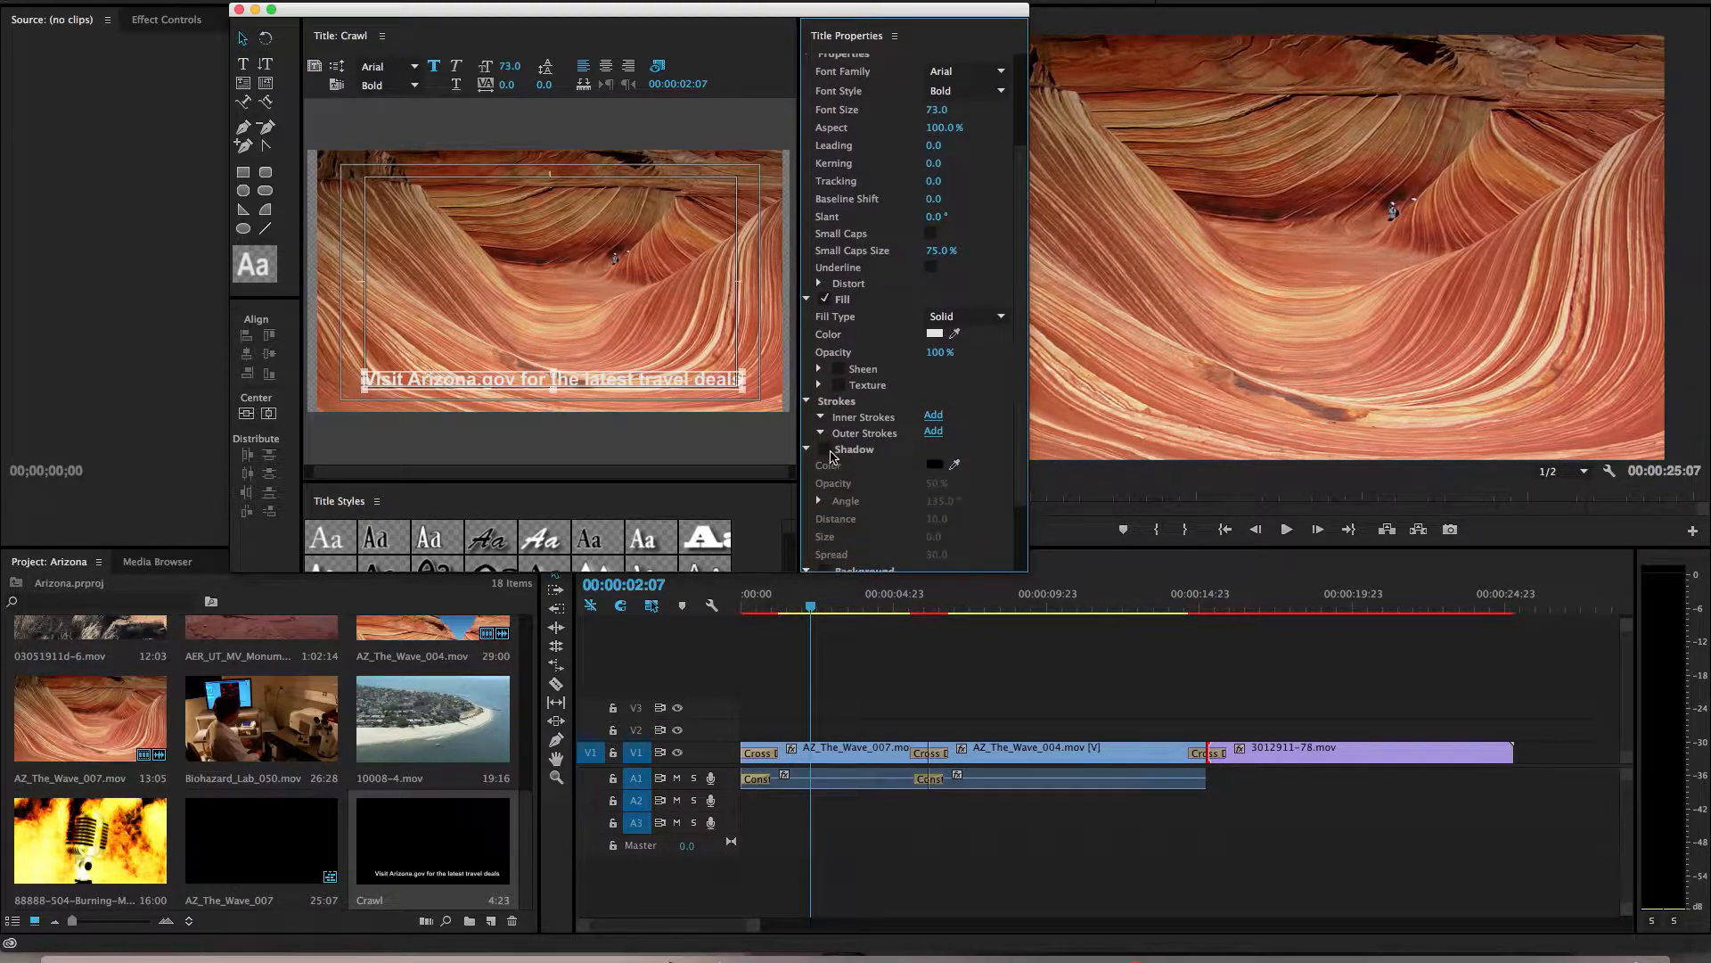
{"action": "left_click", "coordinate": [828, 453]}
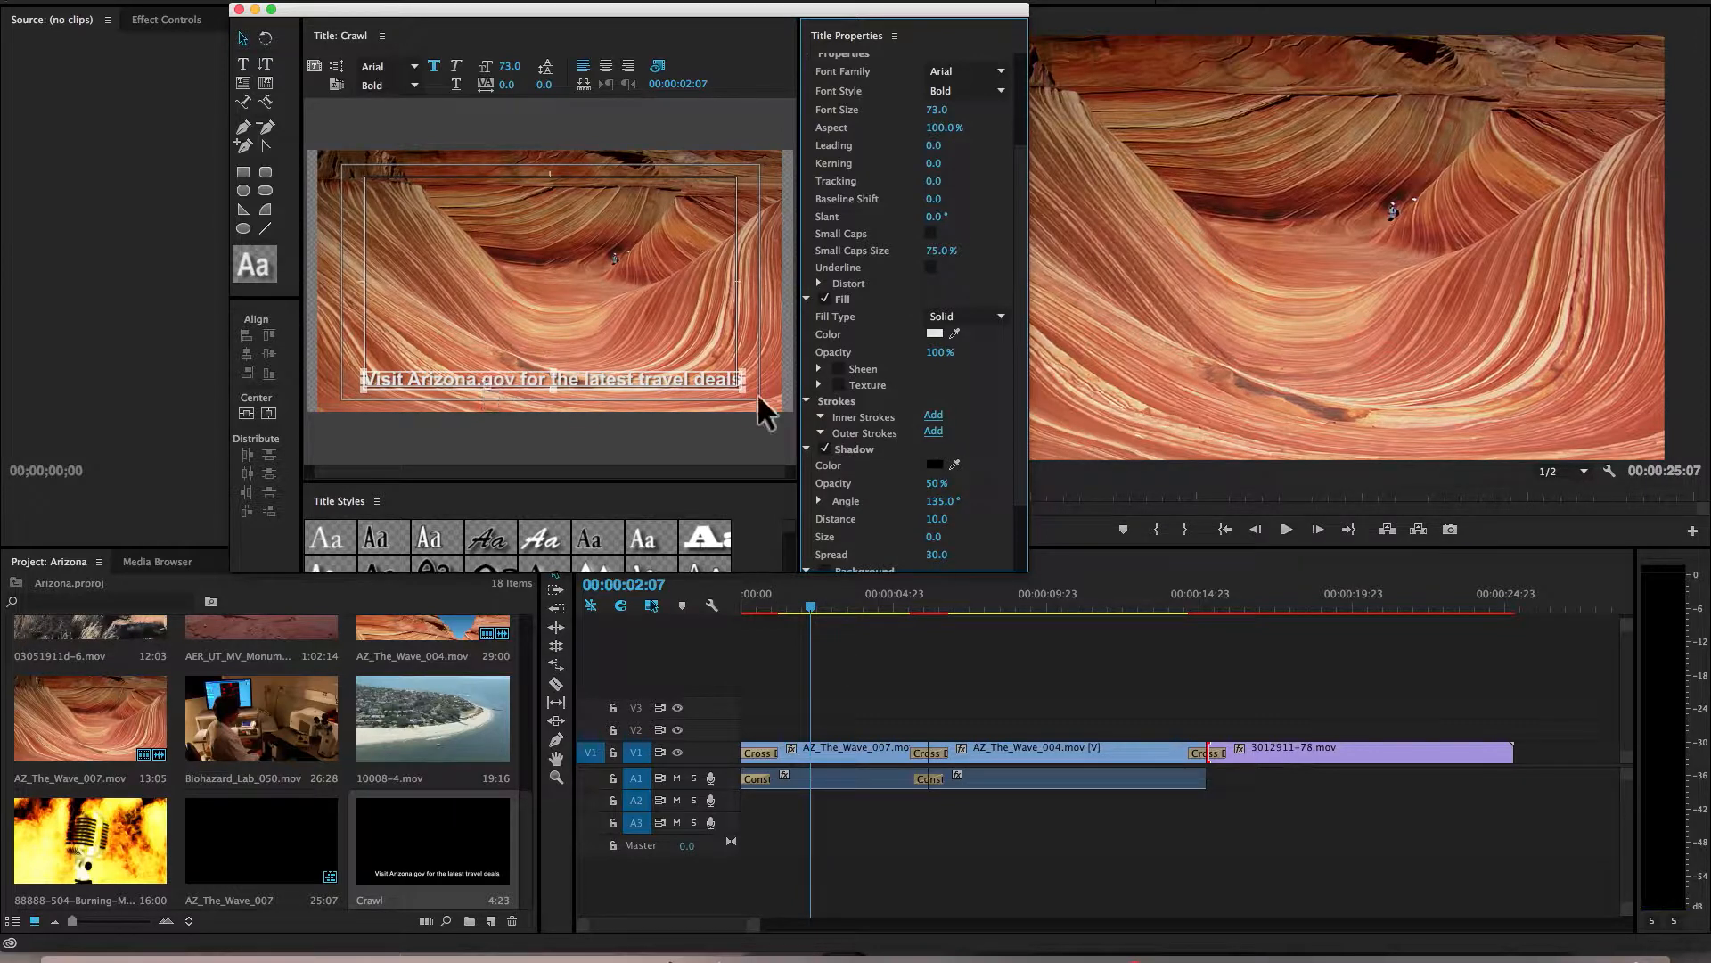
{"action": "left_click_drag", "start_coordinate": [923, 481], "coordinate": [939, 483]}
{"action": "left_click_drag", "start_coordinate": [590, 367], "coordinate": [586, 367]}
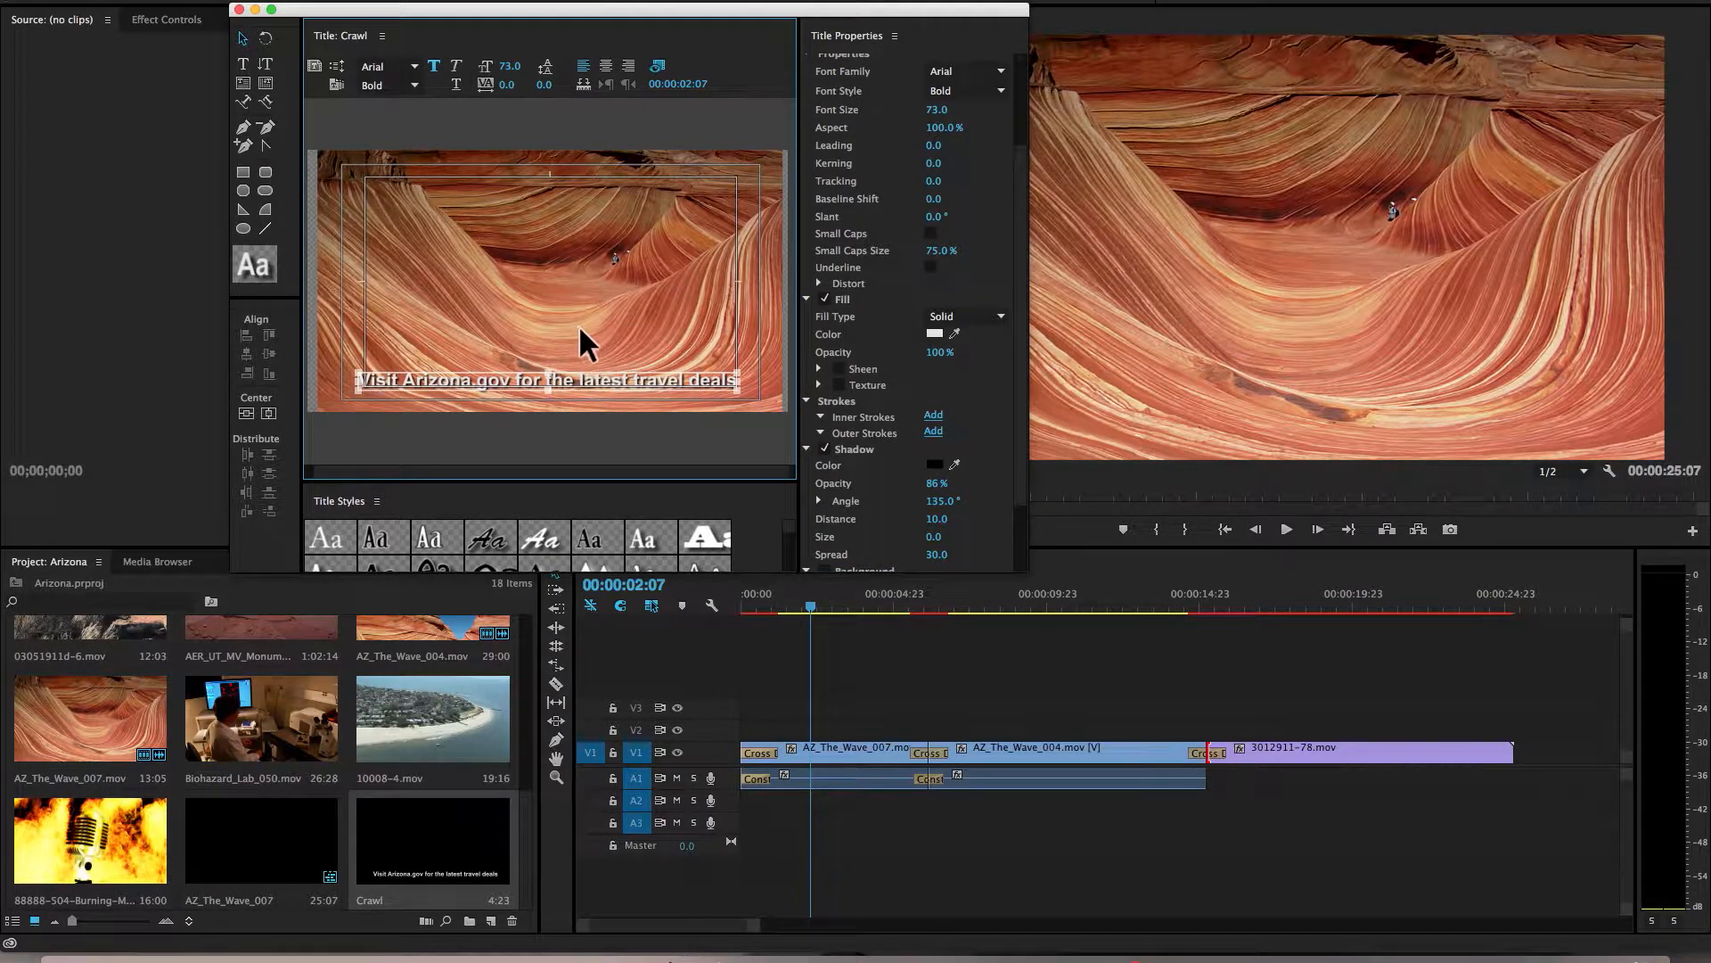
Set the title to Crawl Left with Start Off Screen and End Off Screen enabled, and close the title editor
{"action": "left_click", "coordinate": [343, 70]}
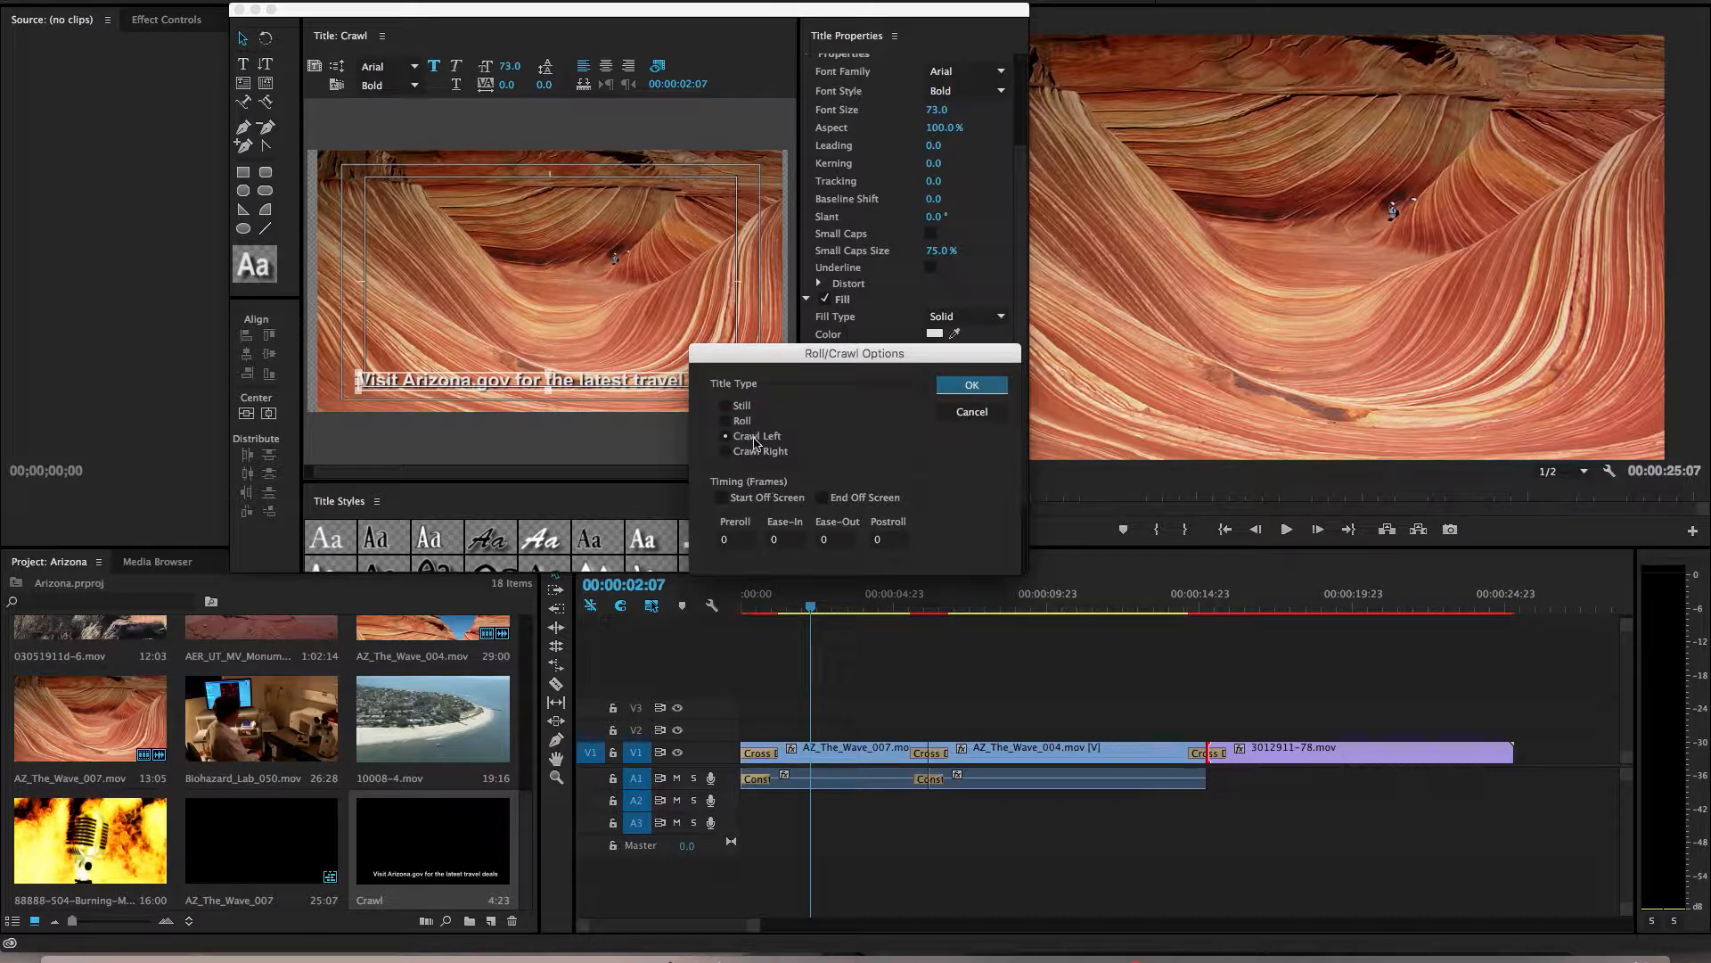
{"action": "left_click", "coordinate": [722, 498]}
{"action": "left_click", "coordinate": [824, 500]}
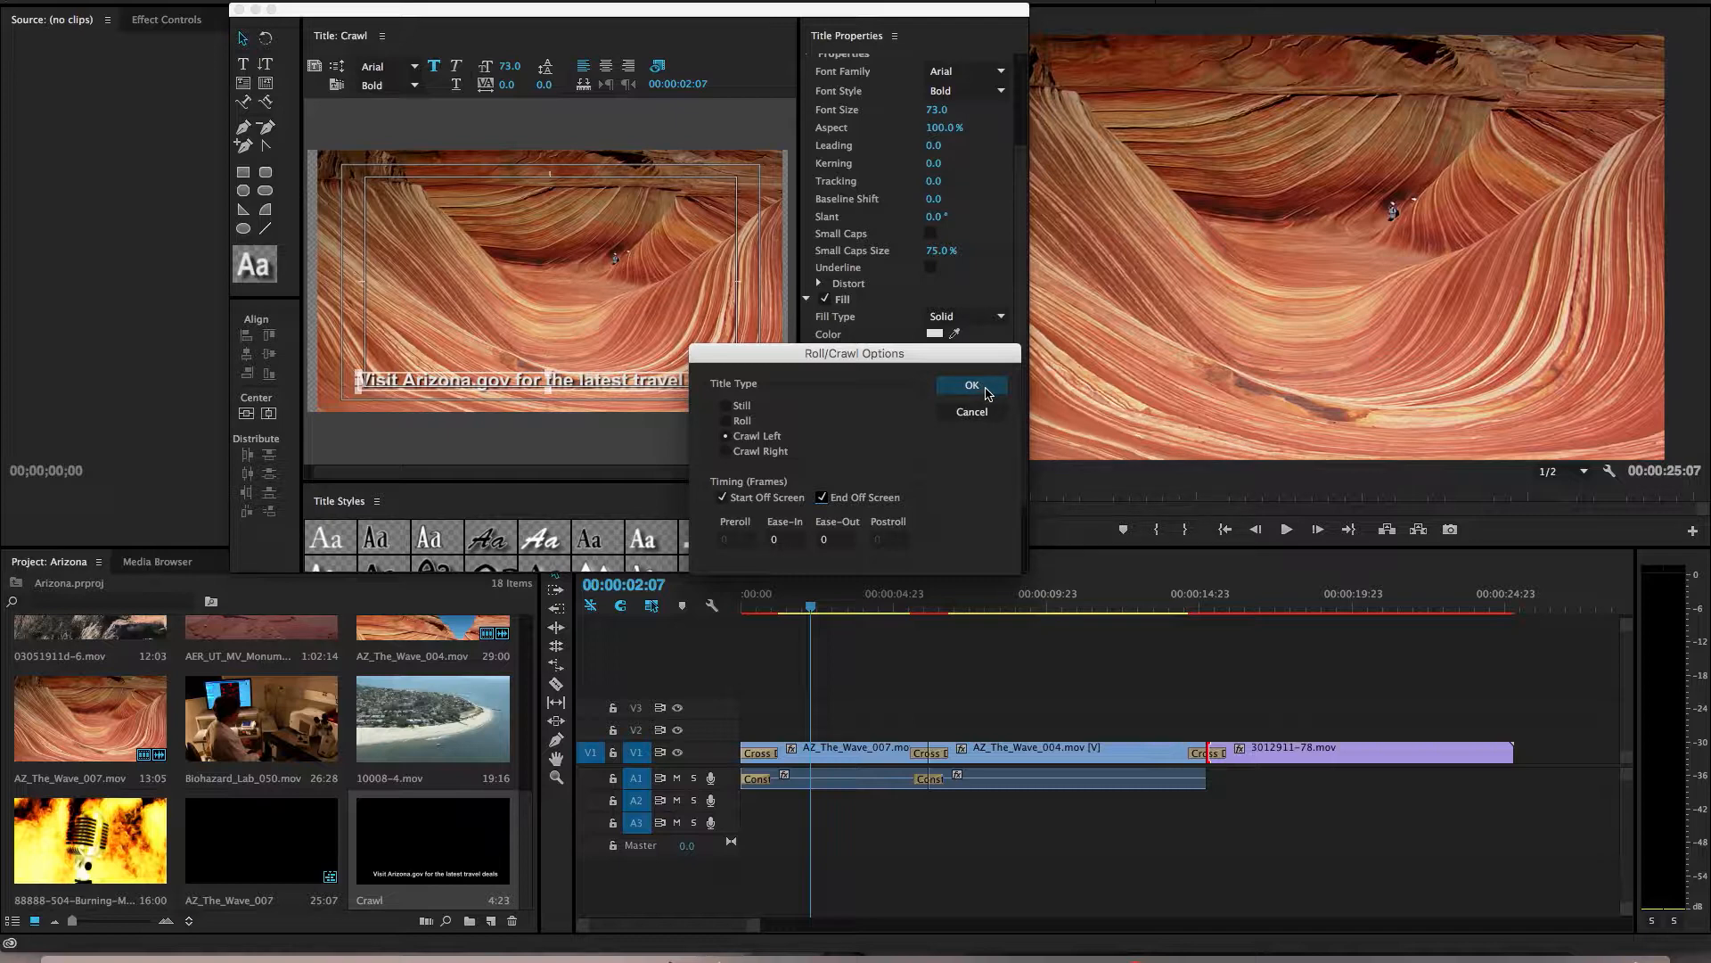
{"action": "left_click", "coordinate": [972, 386]}
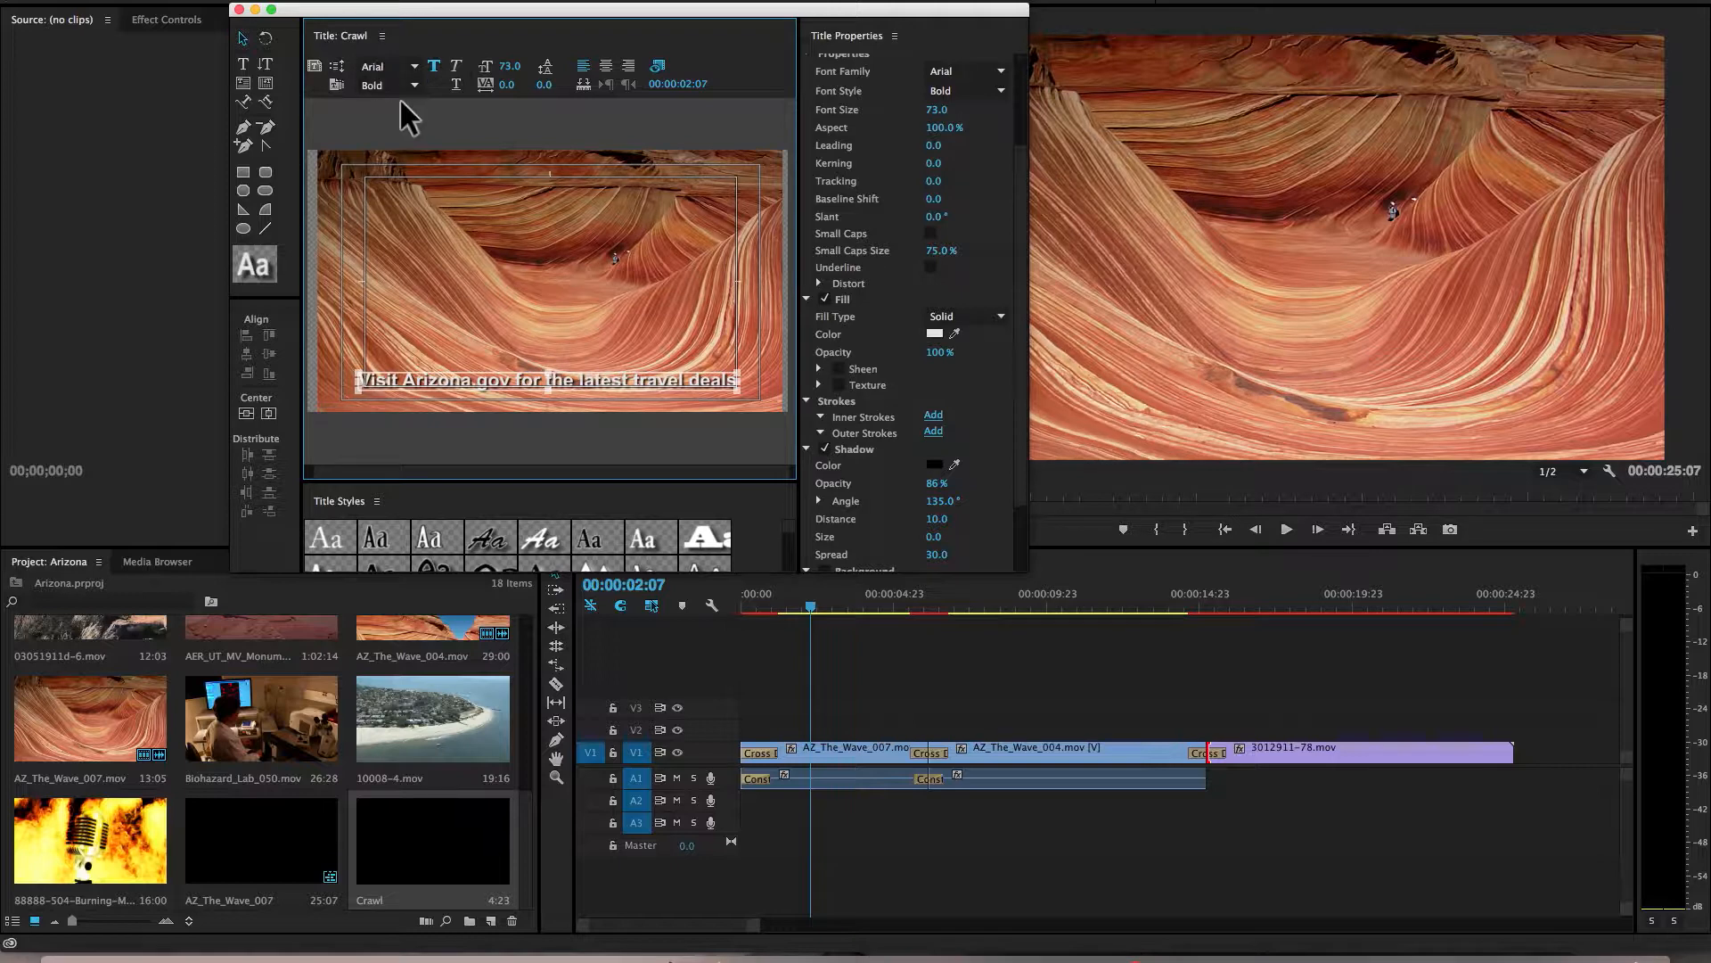
{"action": "left_click", "coordinate": [239, 10]}
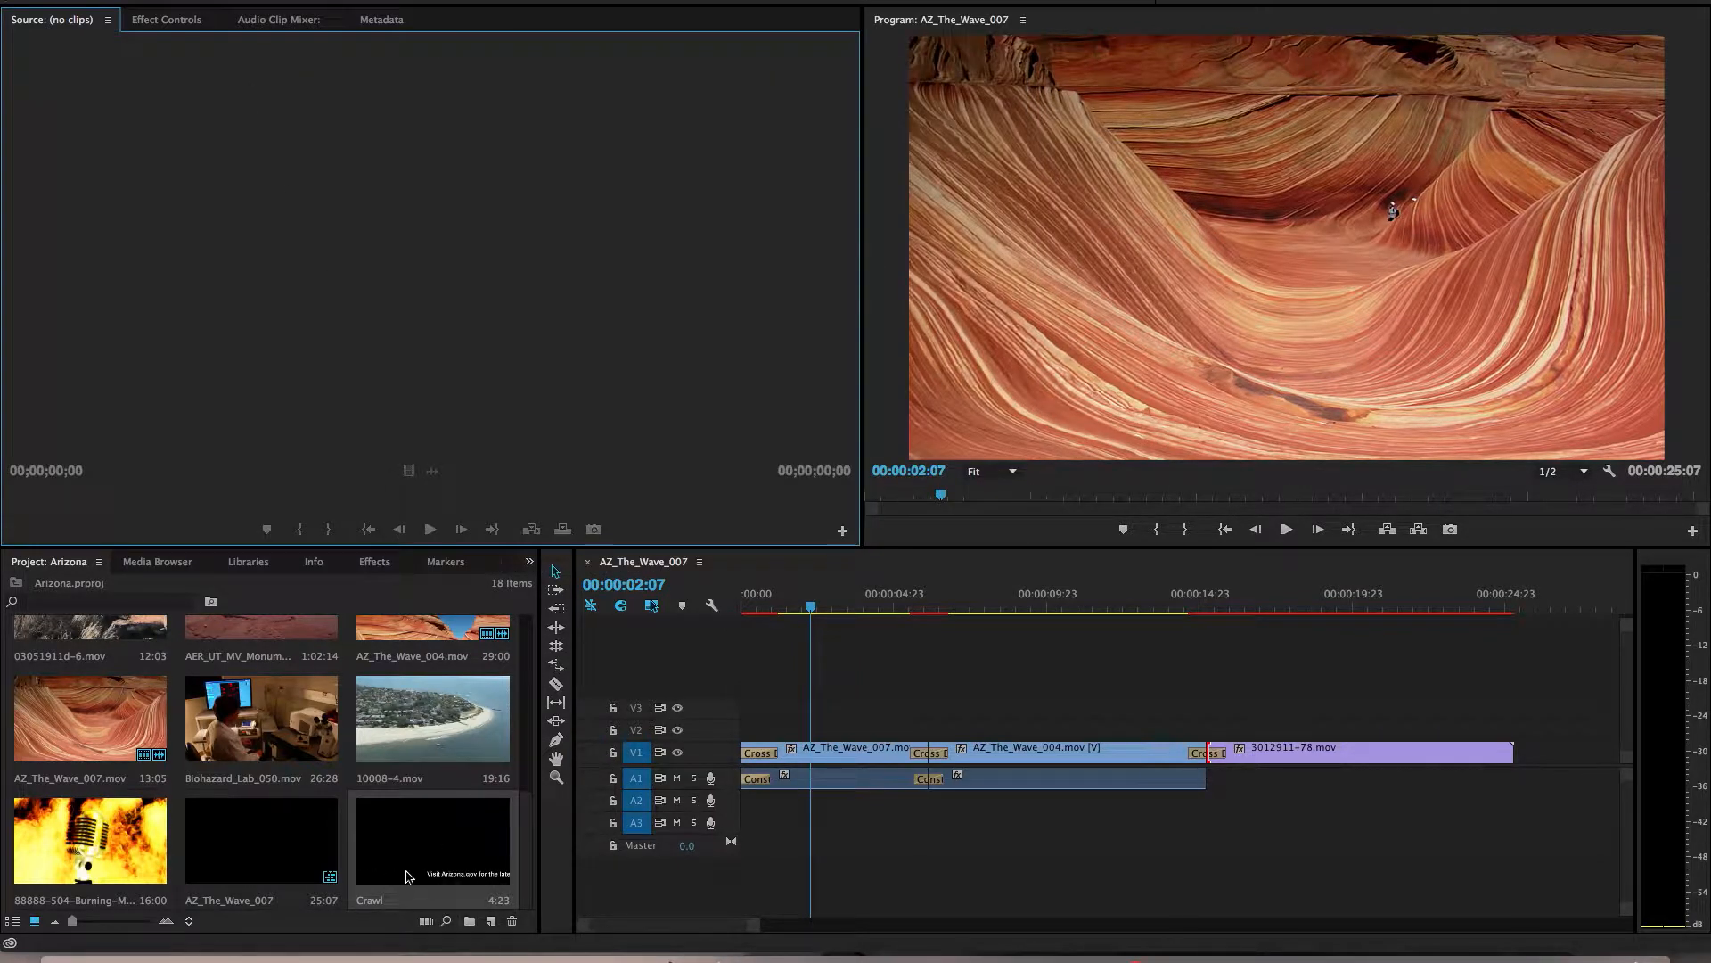
Place the Crawl title on video track V2, starting about one second into the sequence
{"action": "left_click_drag", "start_coordinate": [415, 851], "coordinate": [781, 729]}
{"action": "left_click_drag", "start_coordinate": [768, 729], "coordinate": [767, 727]}
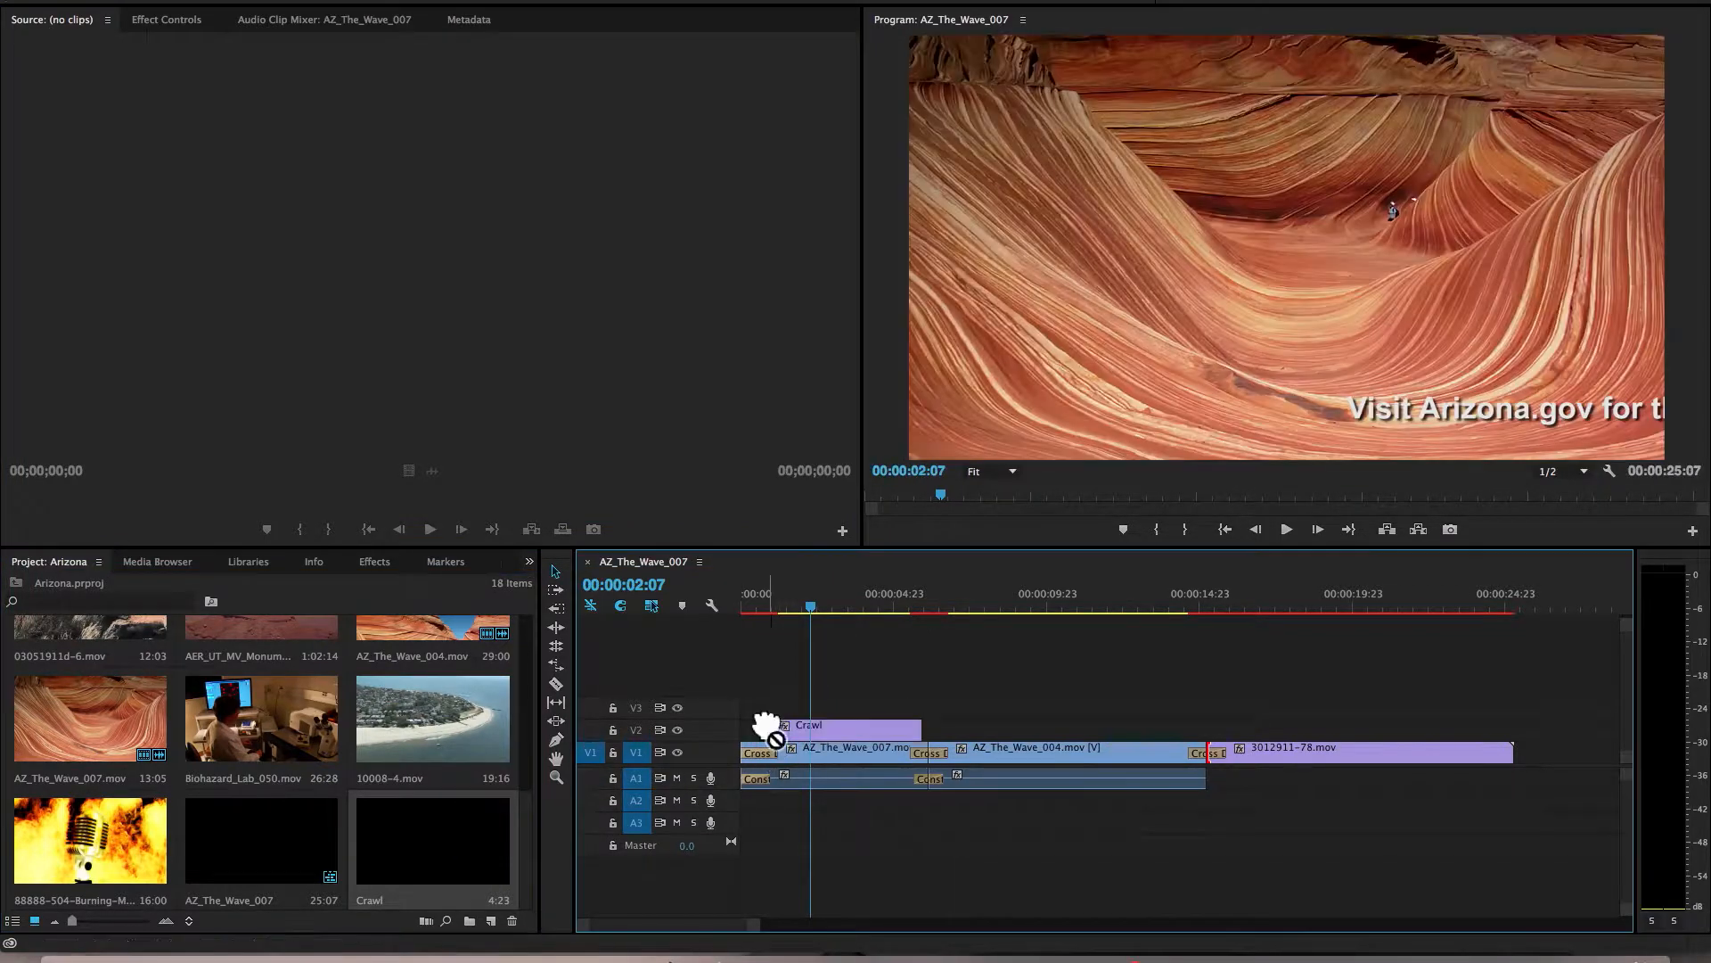
Mute audio track A1 and play the sequence from the start to preview the crawl
{"action": "left_click", "coordinate": [677, 778]}
{"action": "left_click_drag", "start_coordinate": [812, 612], "coordinate": [688, 619]}
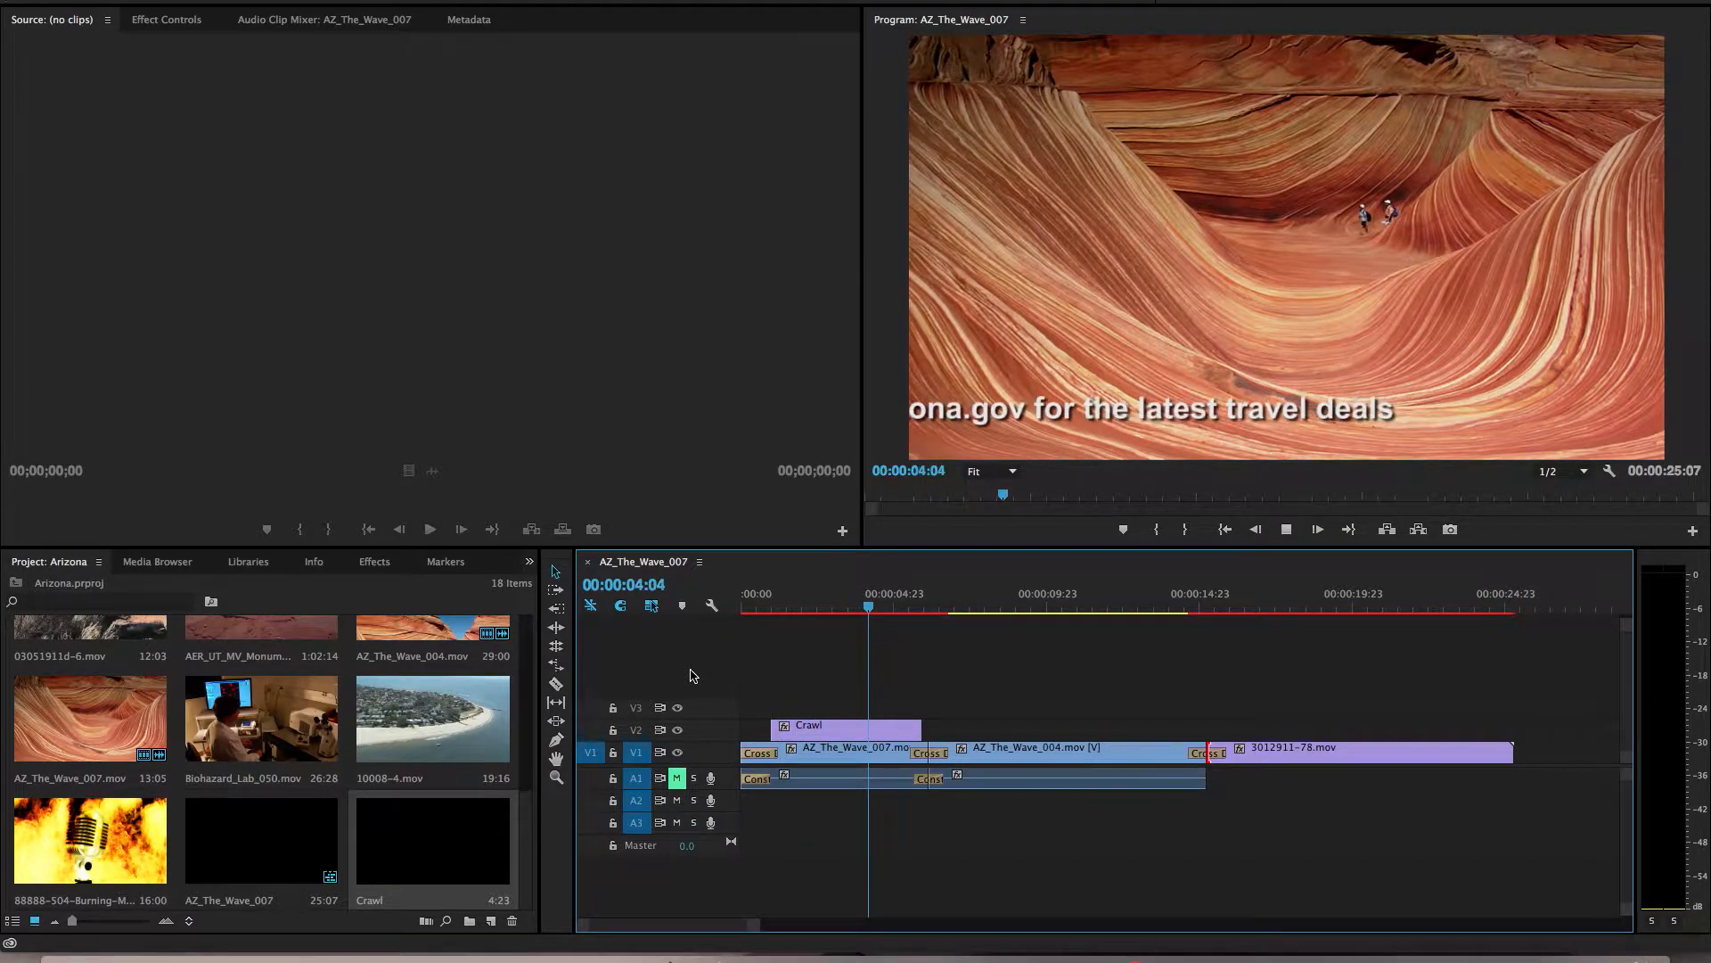
{"action": "key", "text": "space"}
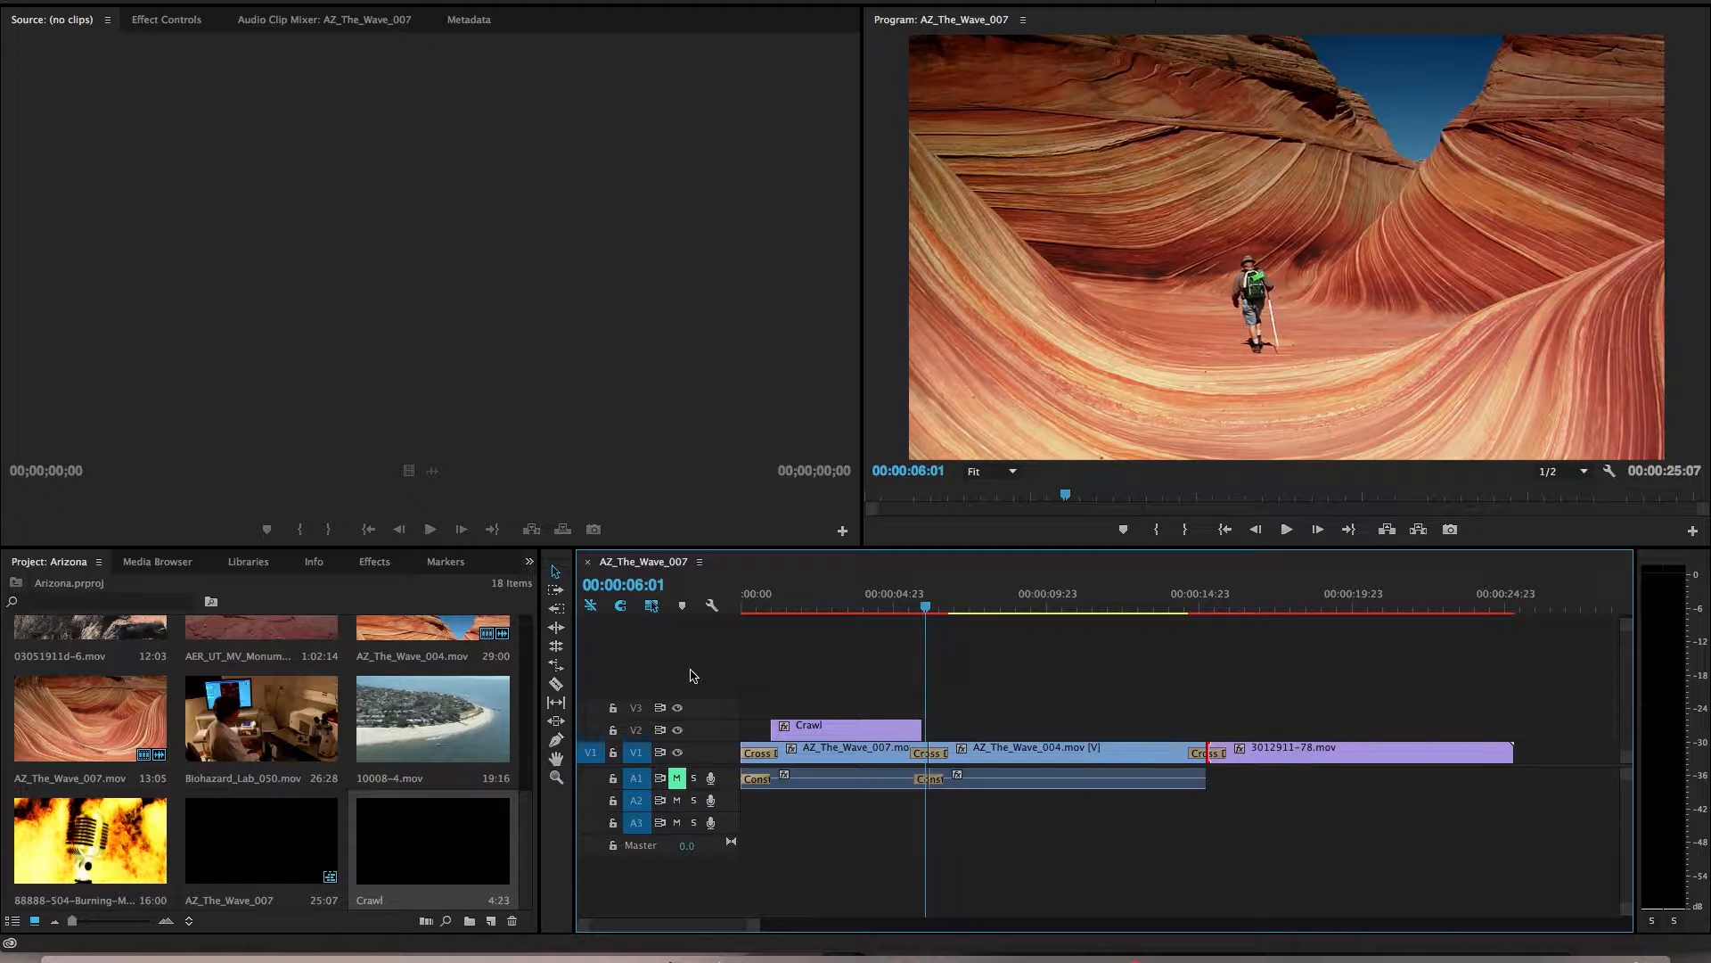
Extend the end of the Crawl clip on V2 to about 00:00:11:00 and play back the slower crawl
{"action": "left_click_drag", "start_coordinate": [920, 727], "coordinate": [1069, 742]}
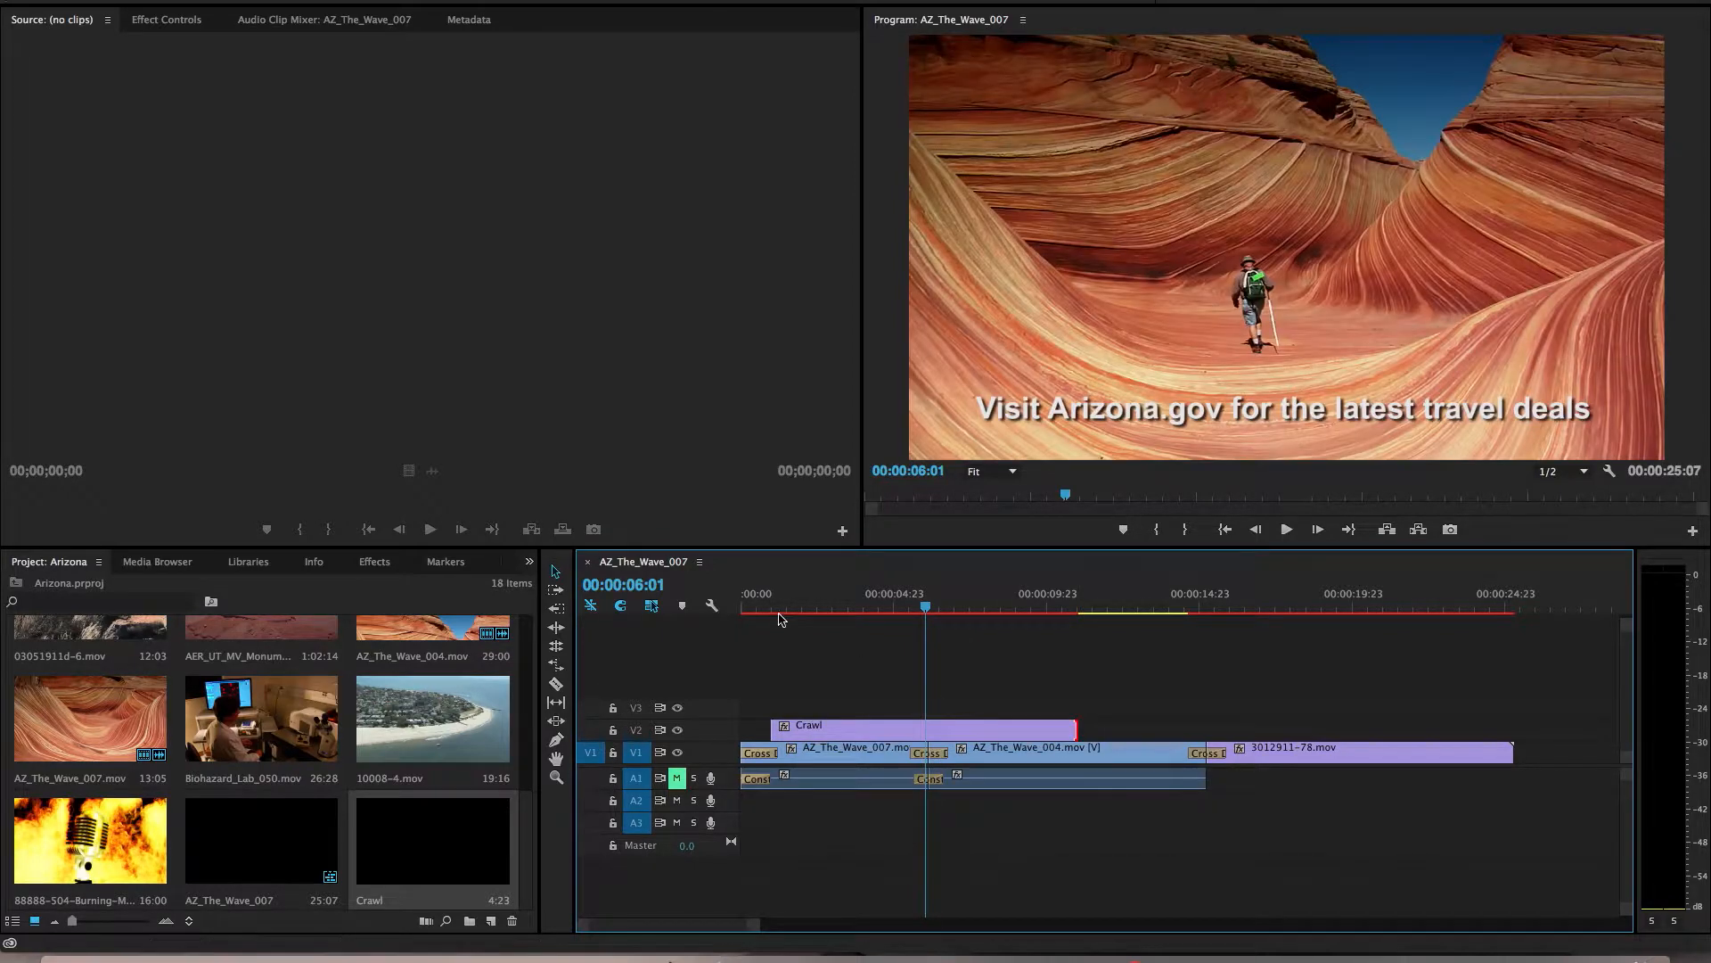
{"action": "left_click", "coordinate": [763, 606]}
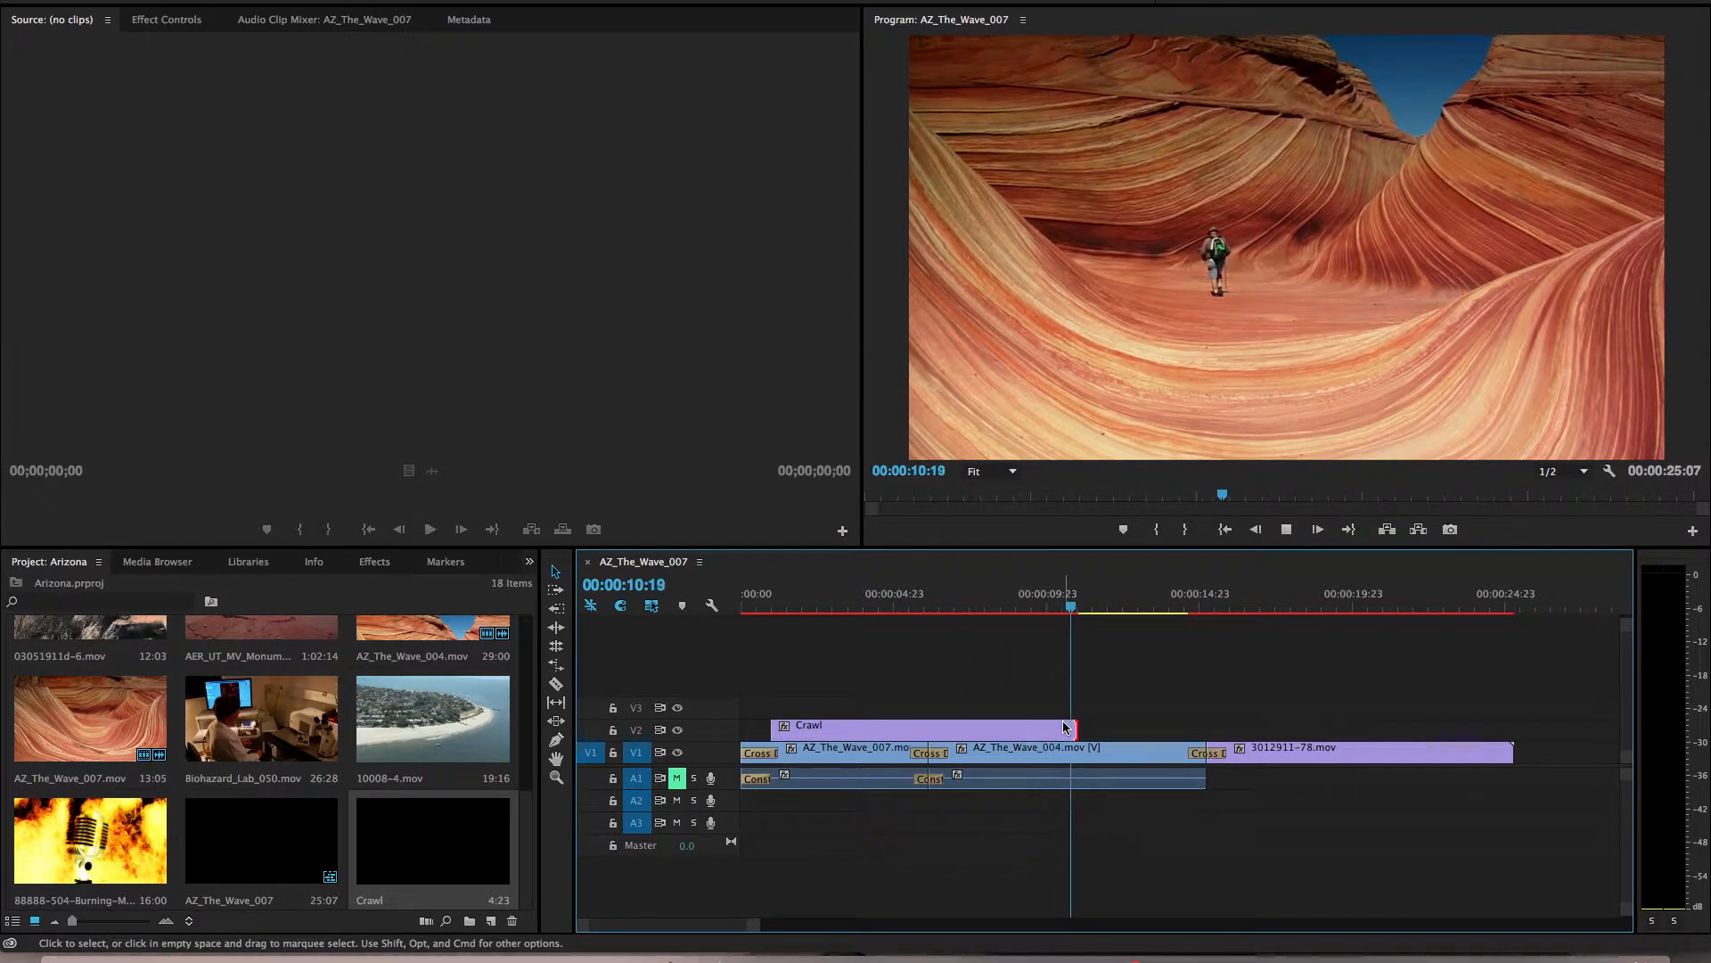
{"action": "key", "text": "space"}
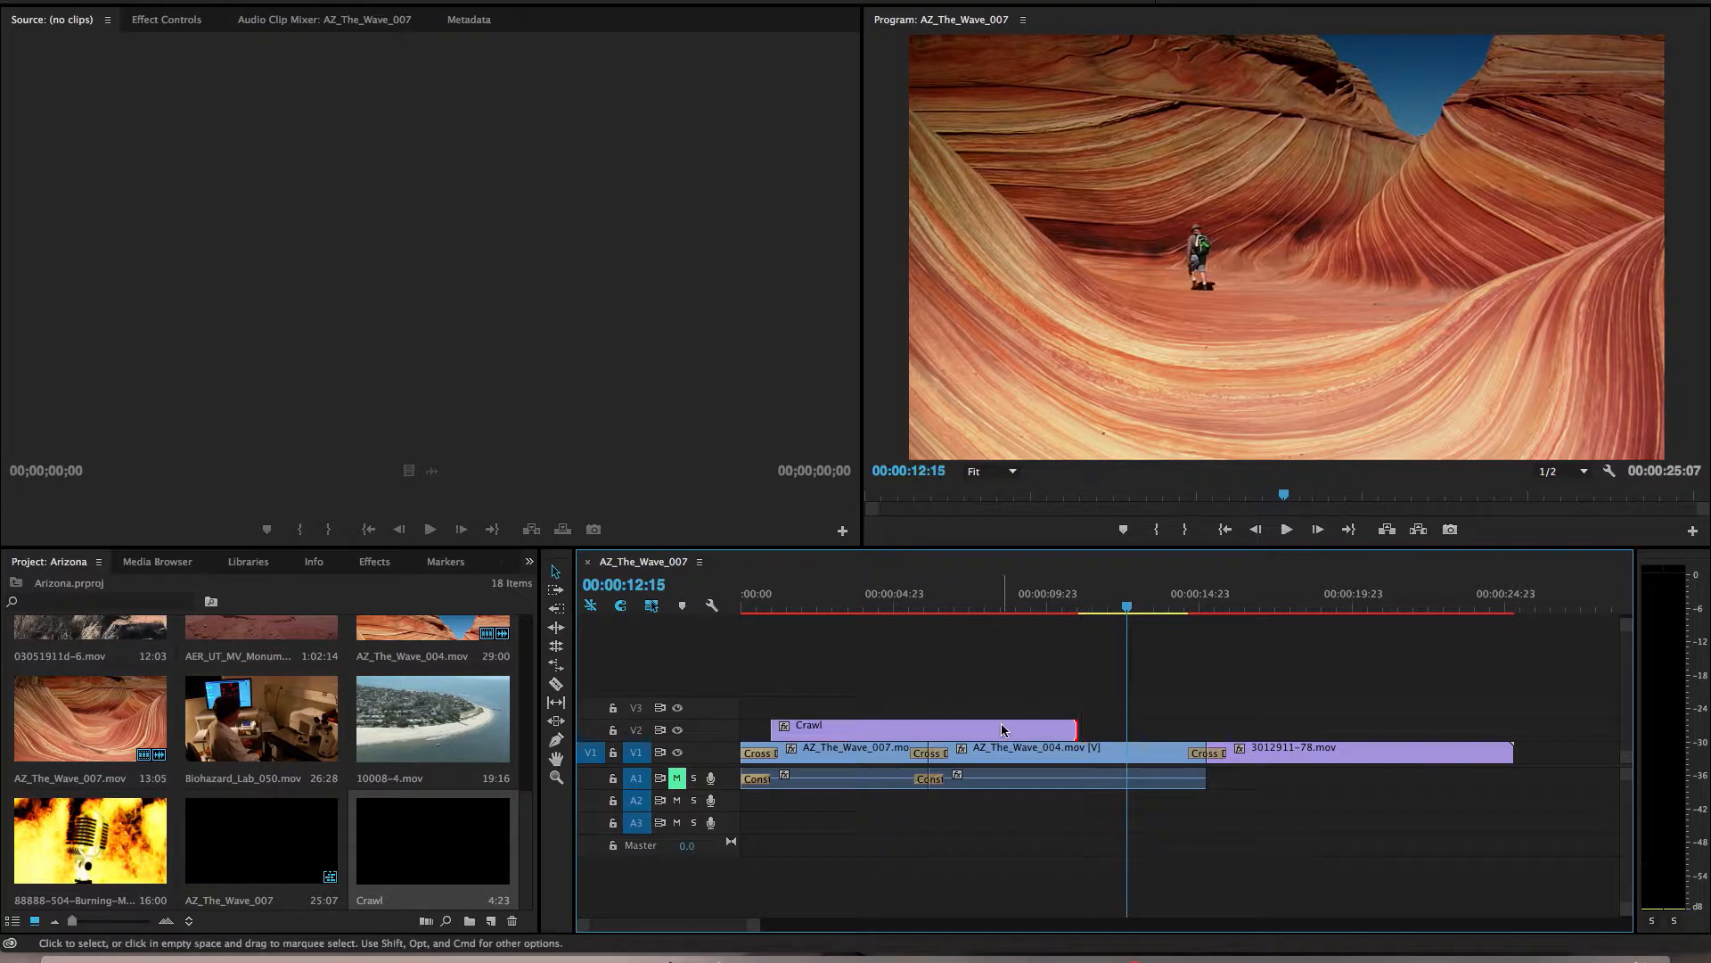
Reopen the Crawl title from the timeline, review its roll/crawl options without changing them, and close the title editor
{"action": "left_click", "coordinate": [949, 734]}
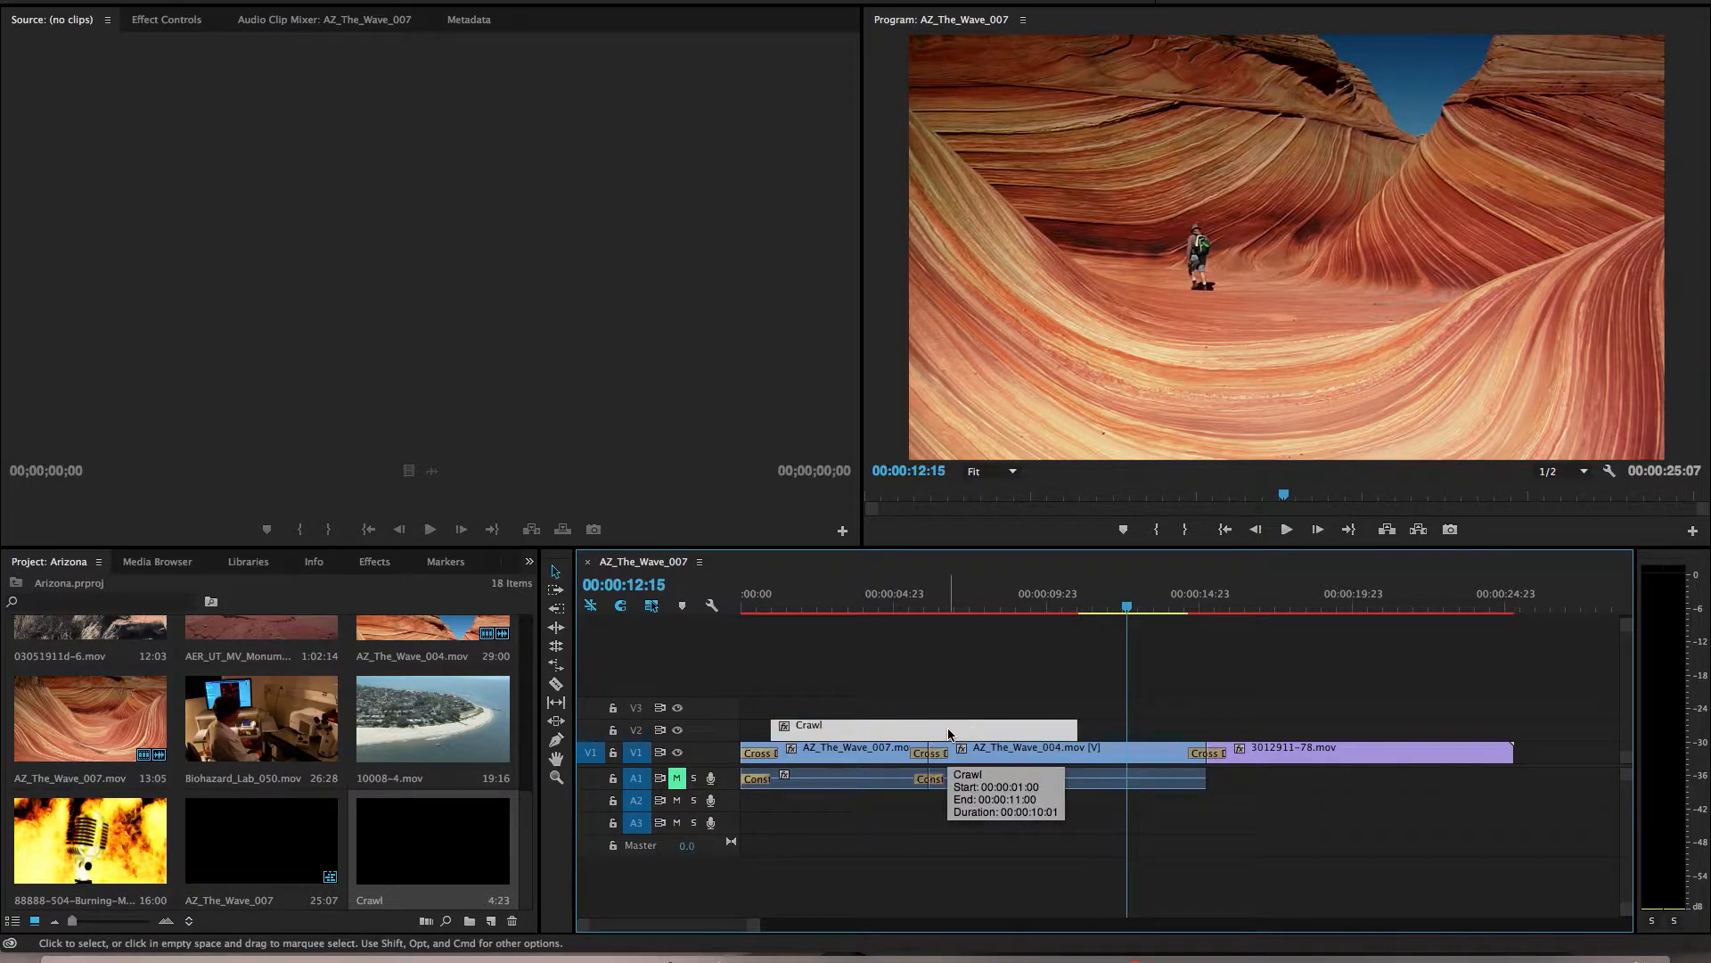
{"action": "double_click", "coordinate": [910, 729]}
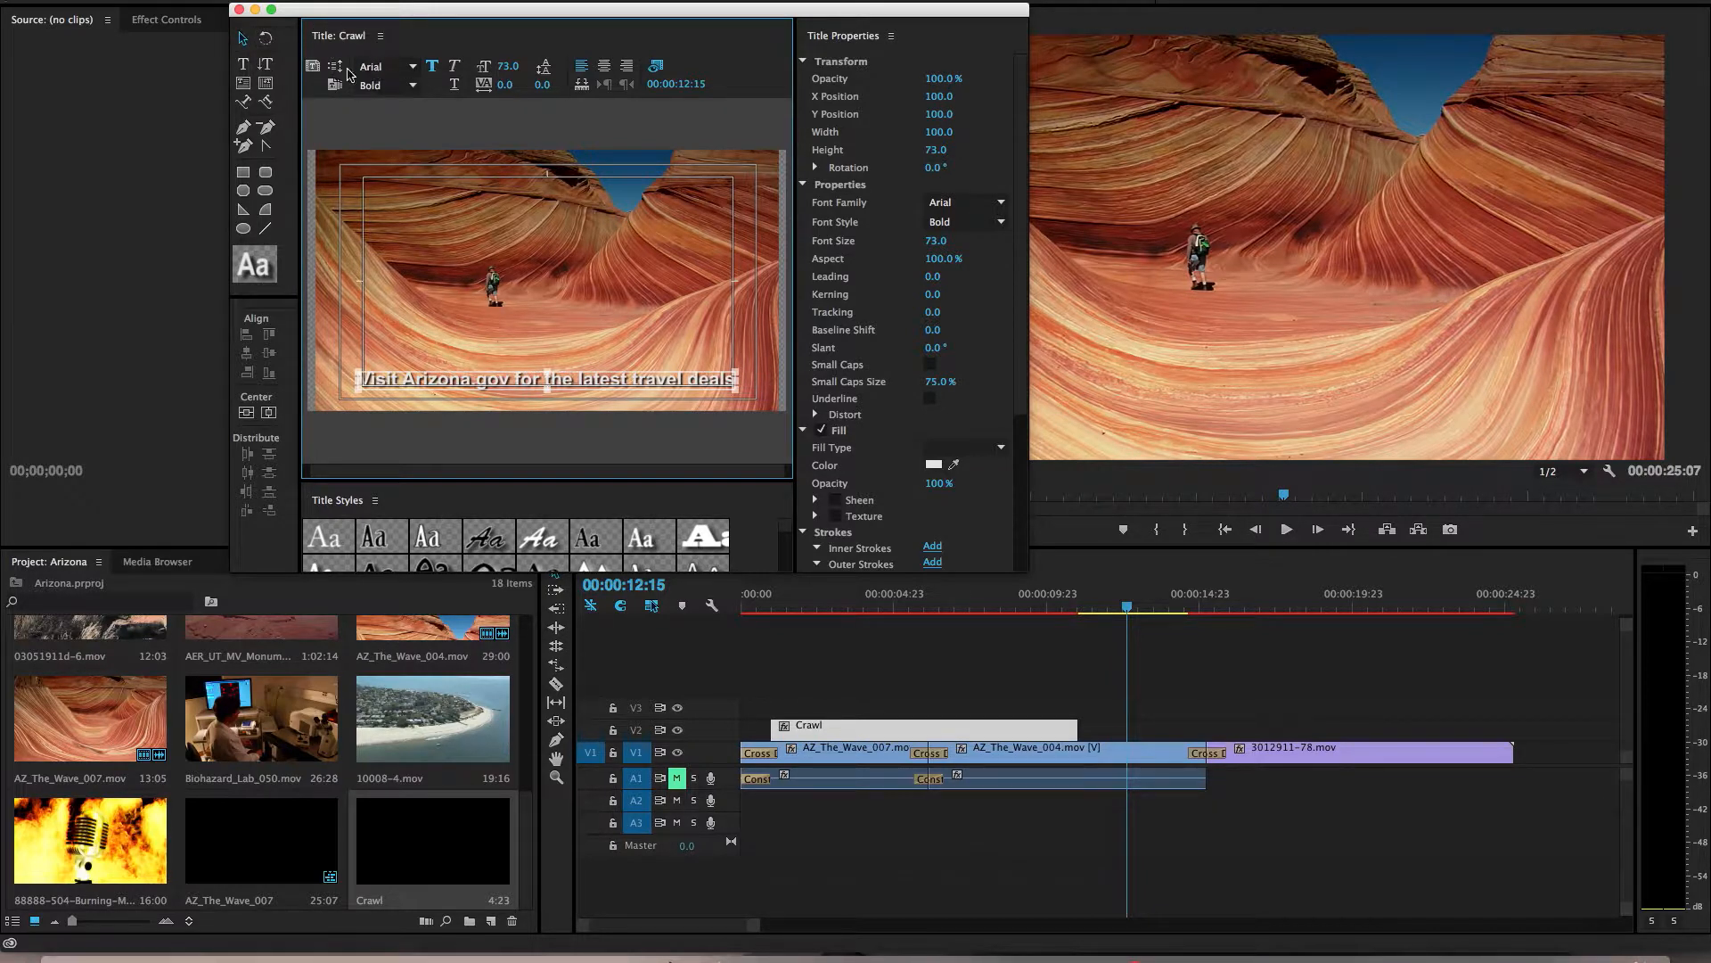
{"action": "left_click", "coordinate": [336, 66]}
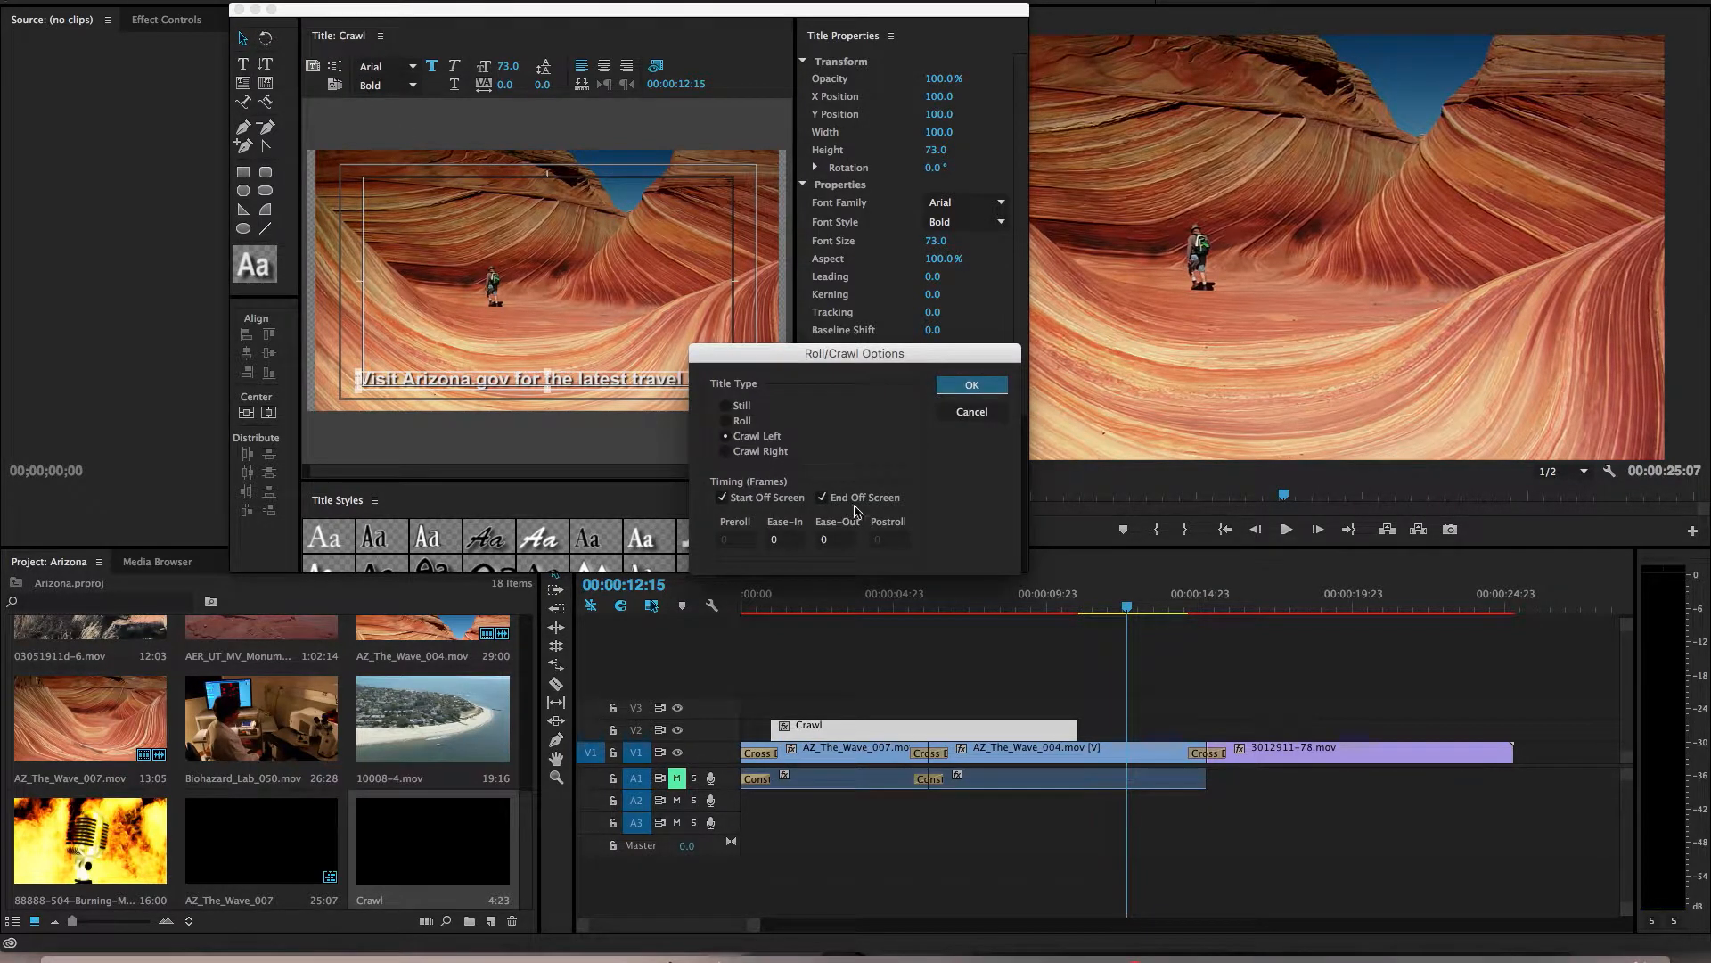
{"action": "left_click", "coordinate": [984, 416]}
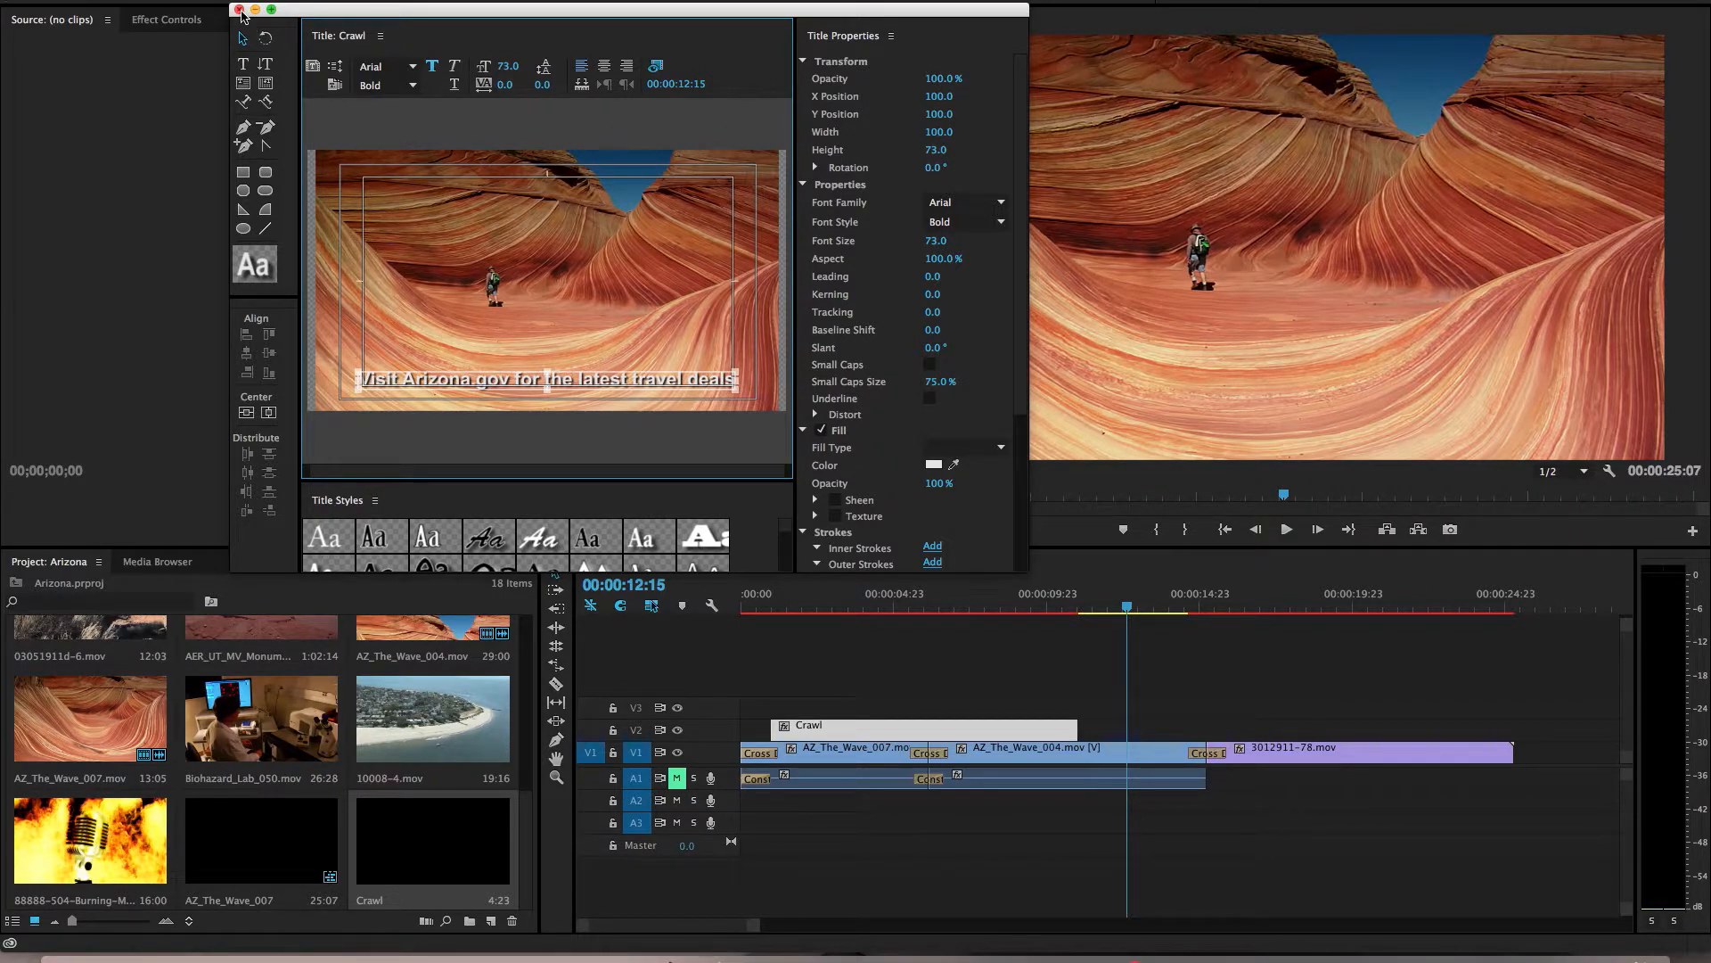
{"action": "left_click", "coordinate": [239, 10]}
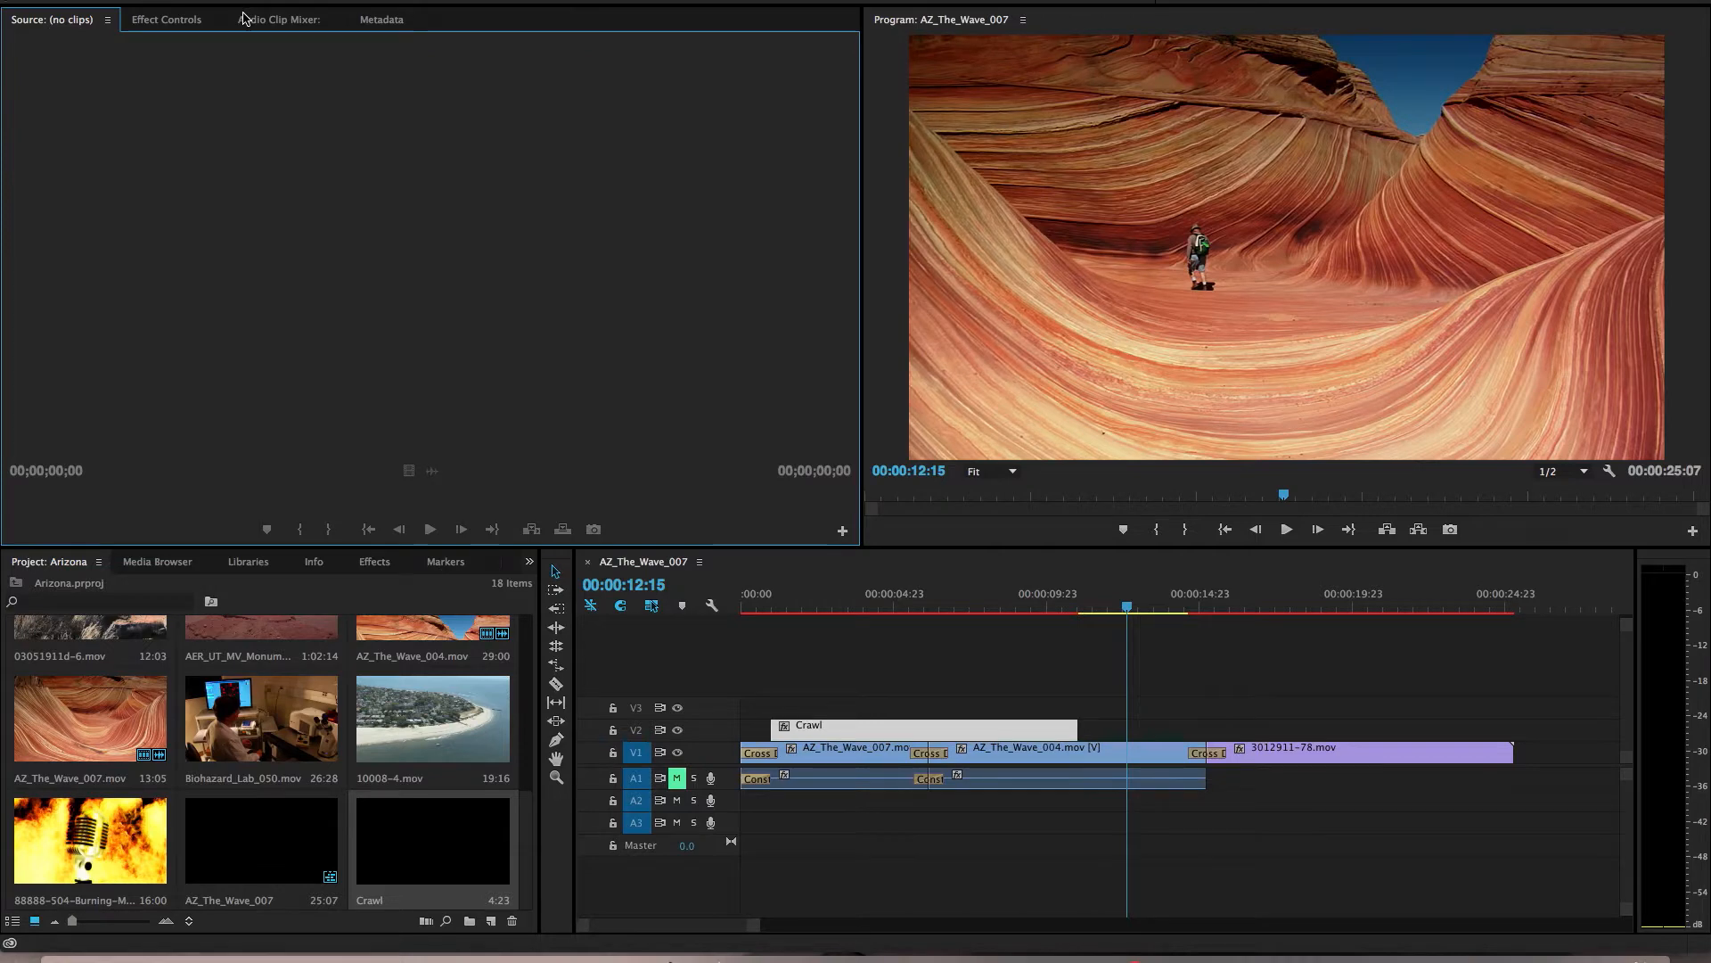